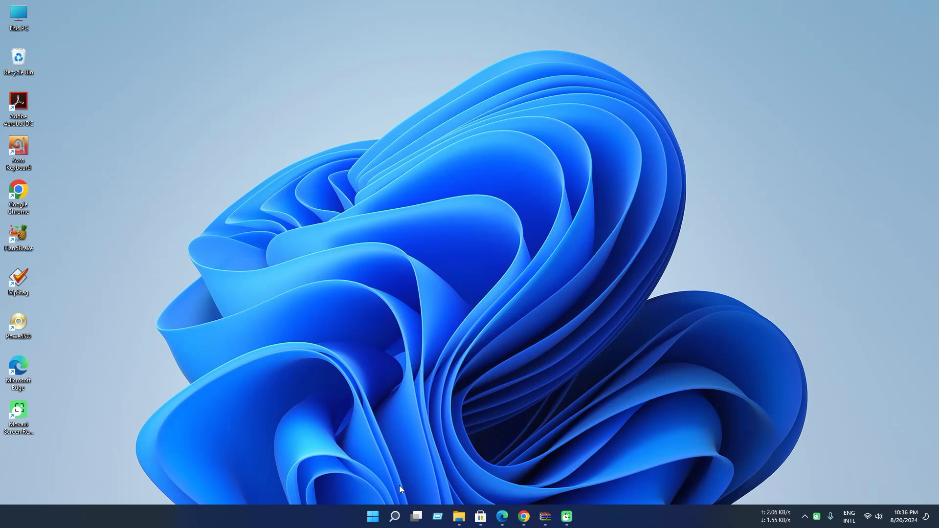
Step: Search for 'feature' and open Turn Windows features on or off
{"action": "left_click", "coordinate": [396, 517]}
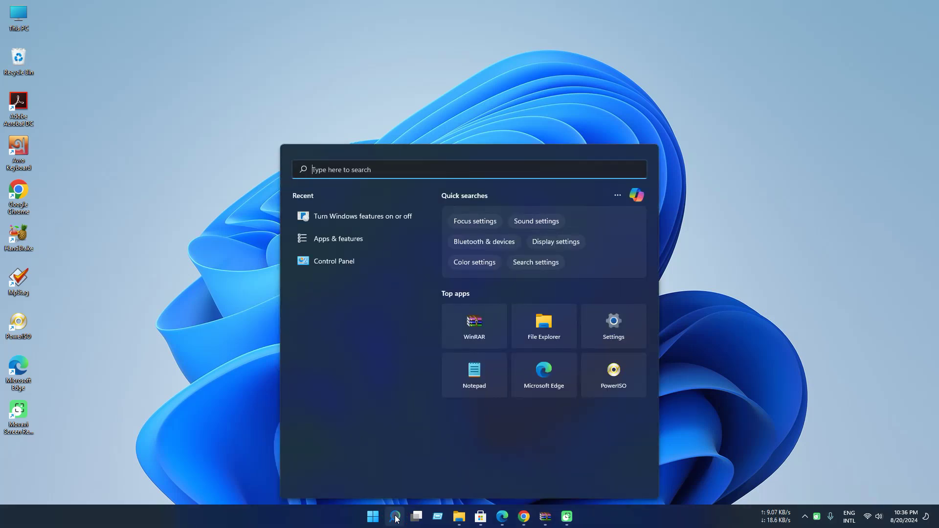
{"action": "type", "text": "feature"}
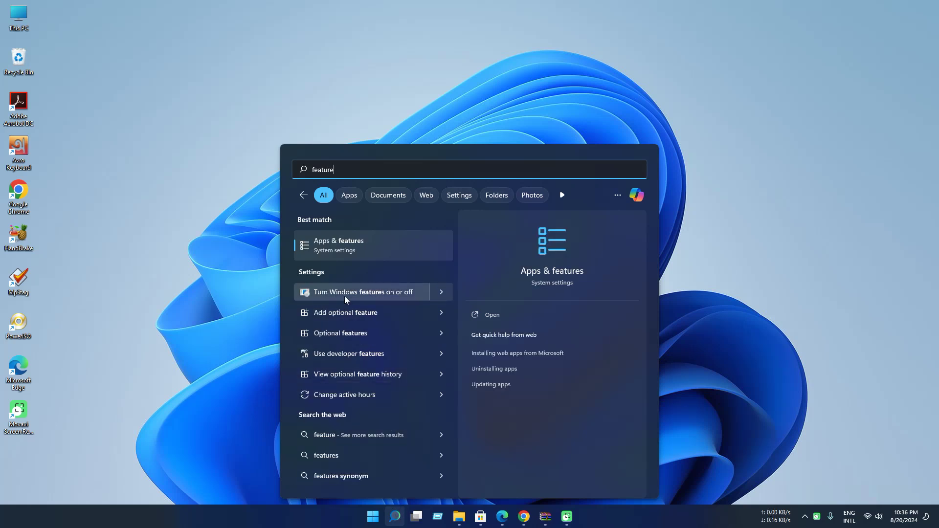
{"action": "left_click", "coordinate": [373, 295]}
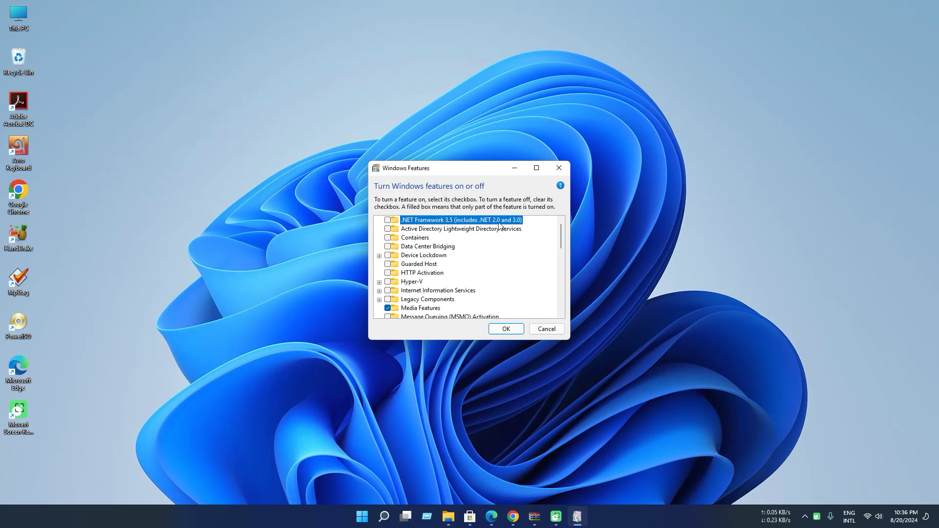
Step: Enable .NET Framework 3.5, apply it, and dismiss the 0x8000FFFF failure messages
{"action": "left_click", "coordinate": [387, 220]}
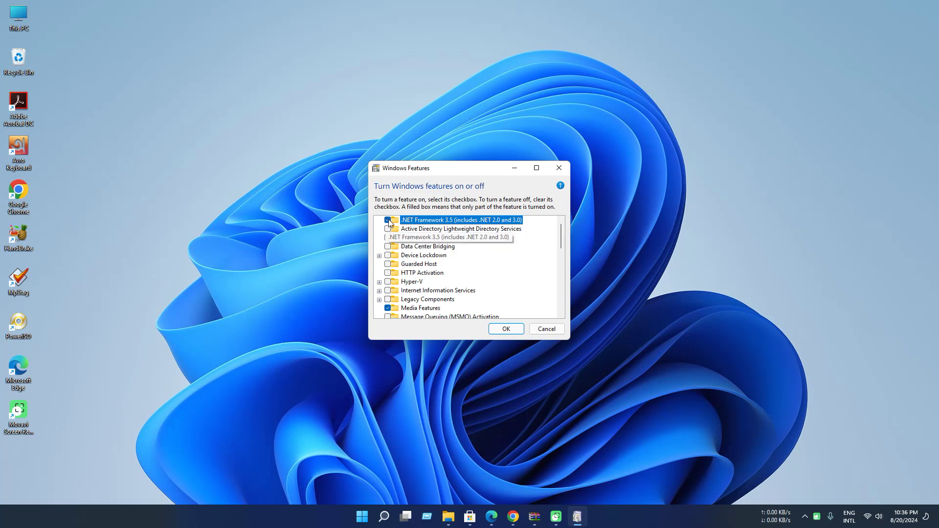
{"action": "left_click", "coordinate": [505, 331]}
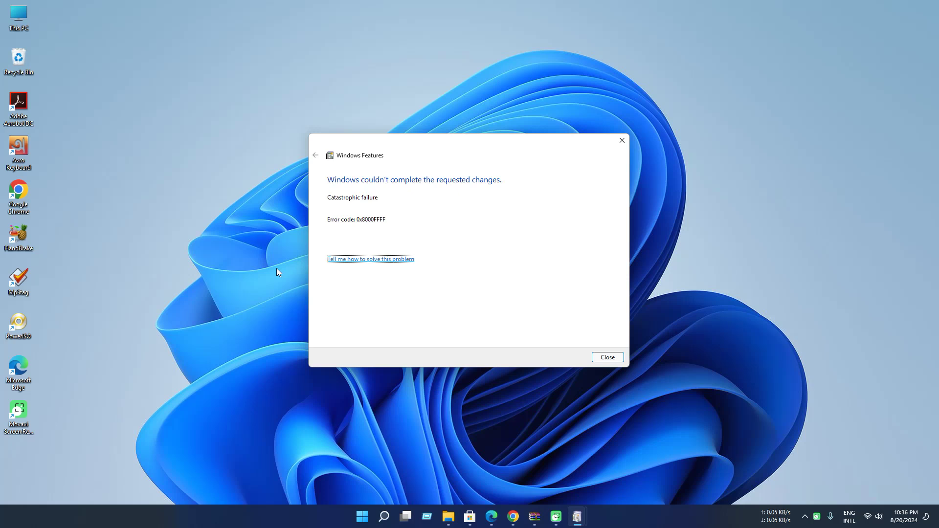
{"action": "left_click", "coordinate": [604, 358]}
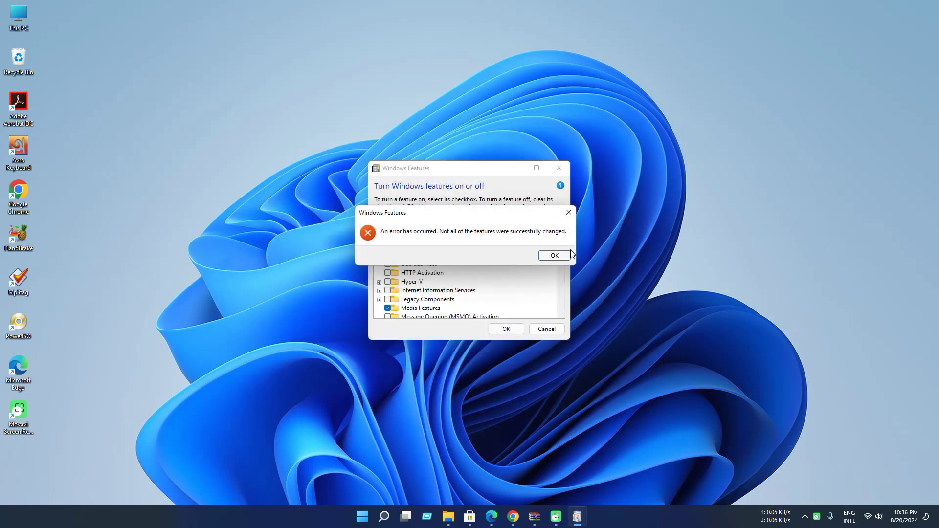
{"action": "left_click", "coordinate": [555, 255]}
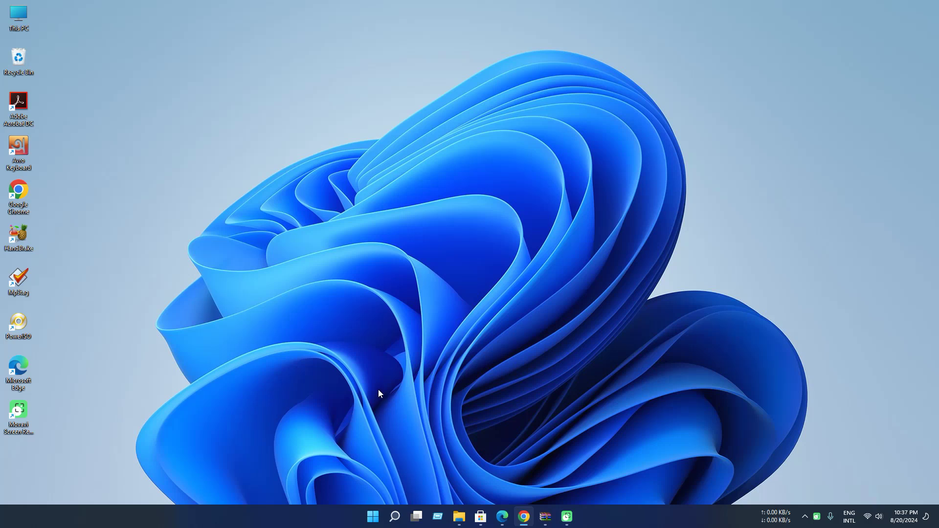
Step: Open an administrator Command Prompt and run dism /online /cleanup-image /scanhealth
{"action": "left_click", "coordinate": [397, 516]}
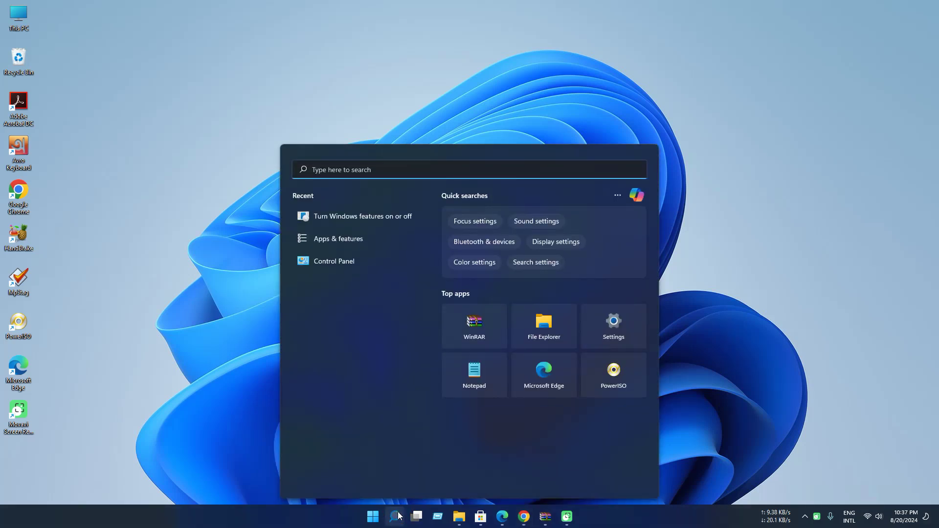
{"action": "type", "text": "cmd"}
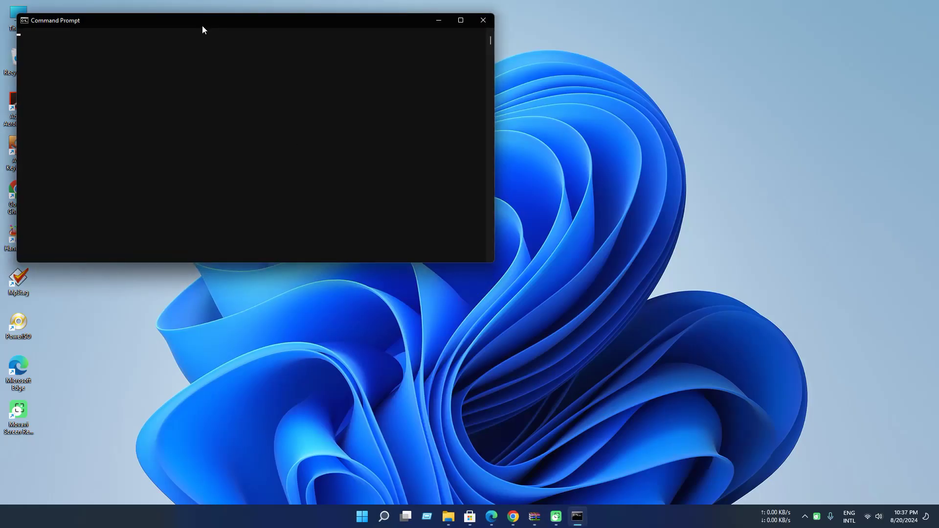
{"action": "left_click_drag", "start_coordinate": [203, 26], "coordinate": [401, 137]}
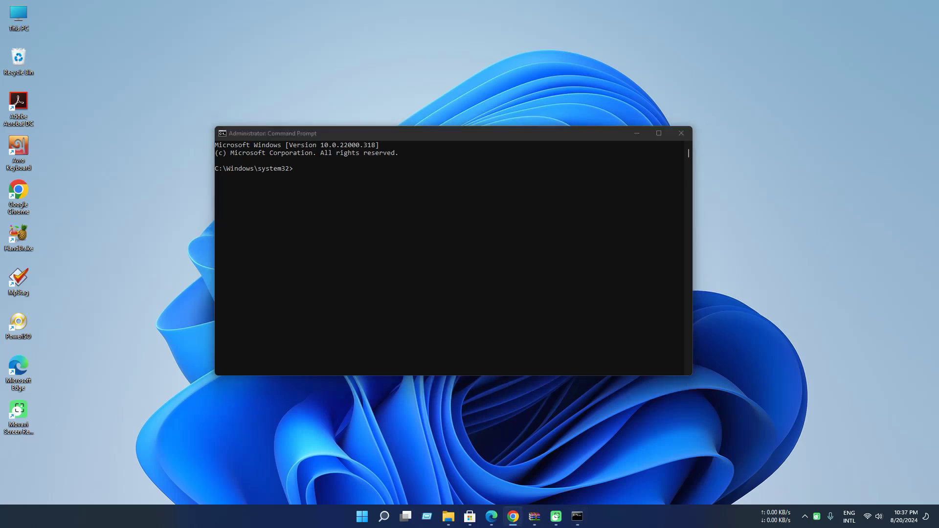
{"action": "left_click", "coordinate": [313, 175]}
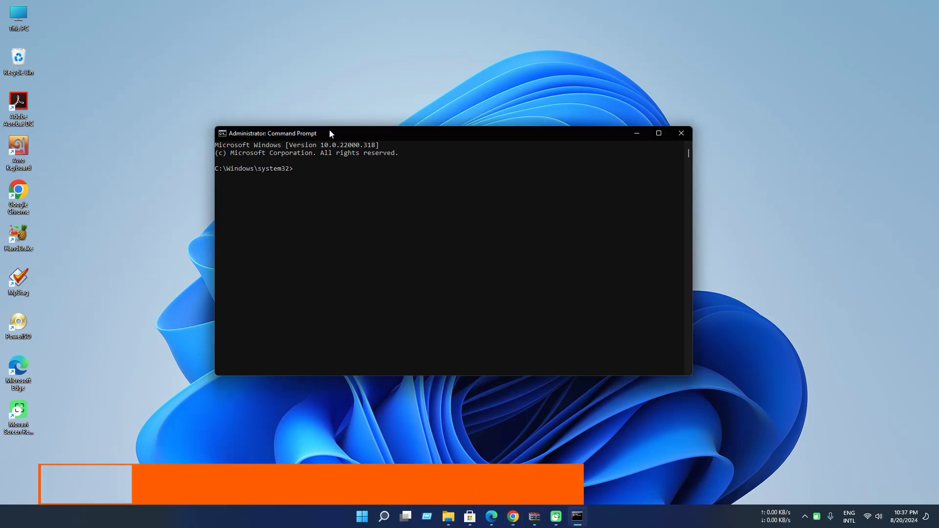
{"action": "left_click_drag", "start_coordinate": [329, 131], "coordinate": [331, 138]}
{"action": "type", "text": "dism /online /cleanup-image /scanhealth"}
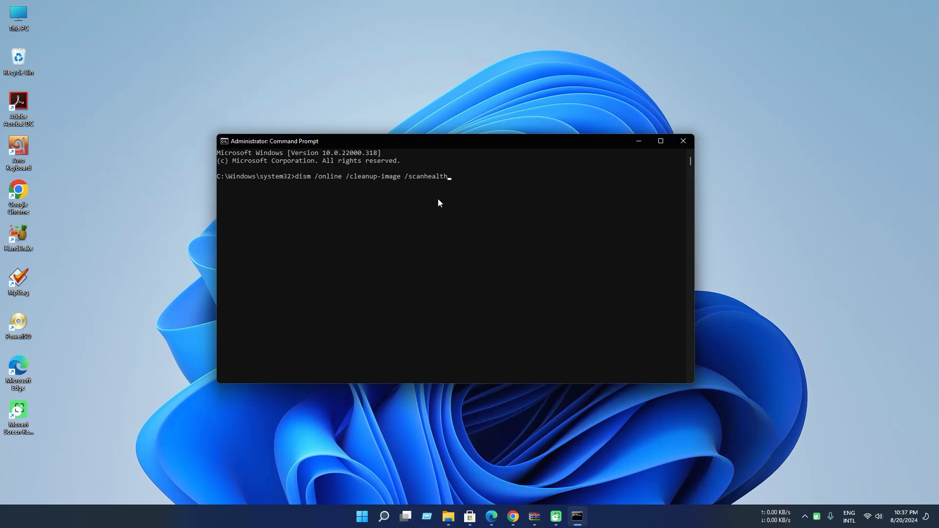
{"action": "mouse_move", "coordinate": [433, 145]}
{"action": "left_mouse_down"}
{"action": "mouse_move", "coordinate": [428, 154]}
{"action": "mouse_move", "coordinate": [438, 156]}
{"action": "left_mouse_up"}
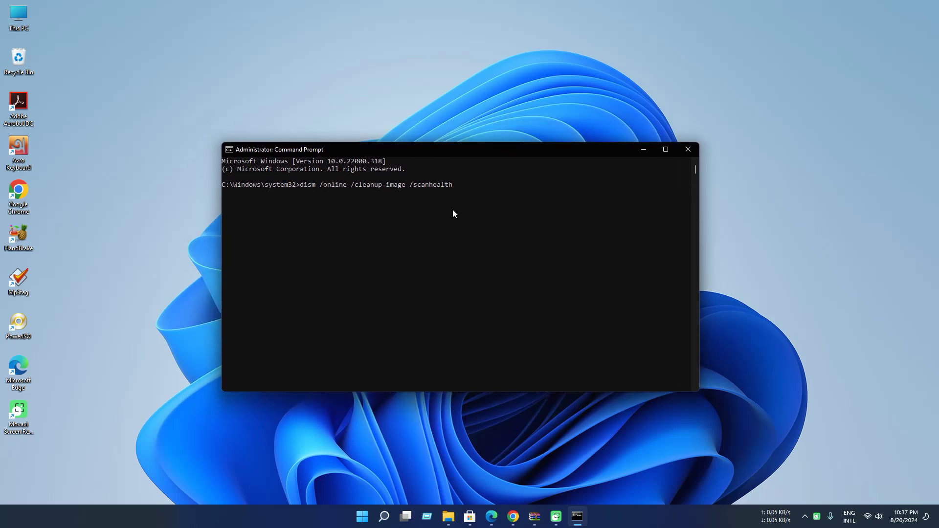
{"action": "key", "text": "Return"}
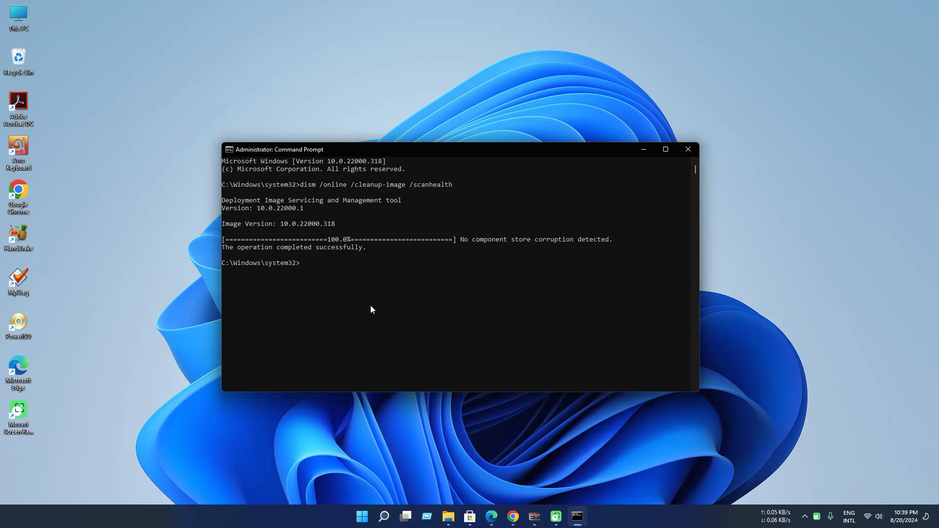
Step: Paste and run the DISM checkhealth and restorehealth commands in the administrator prompt
{"action": "left_click", "coordinate": [512, 517]}
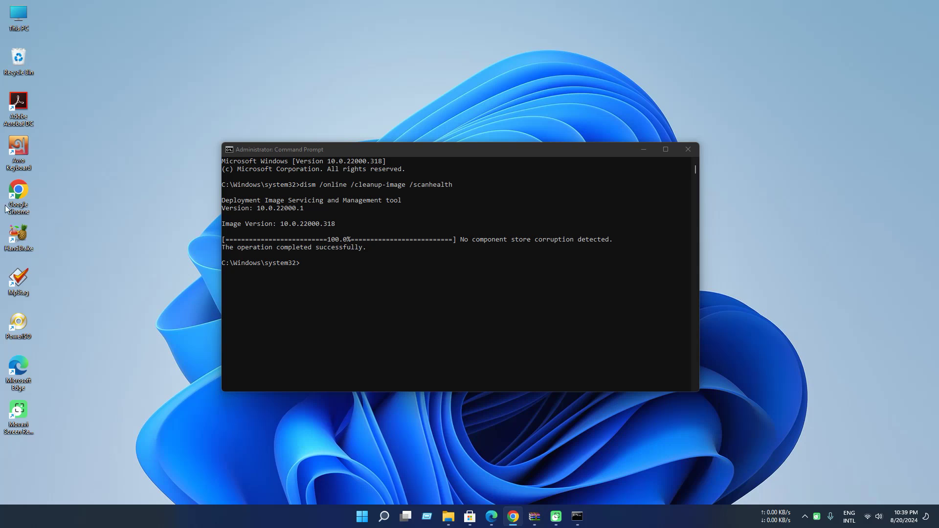
{"action": "left_click", "coordinate": [353, 268]}
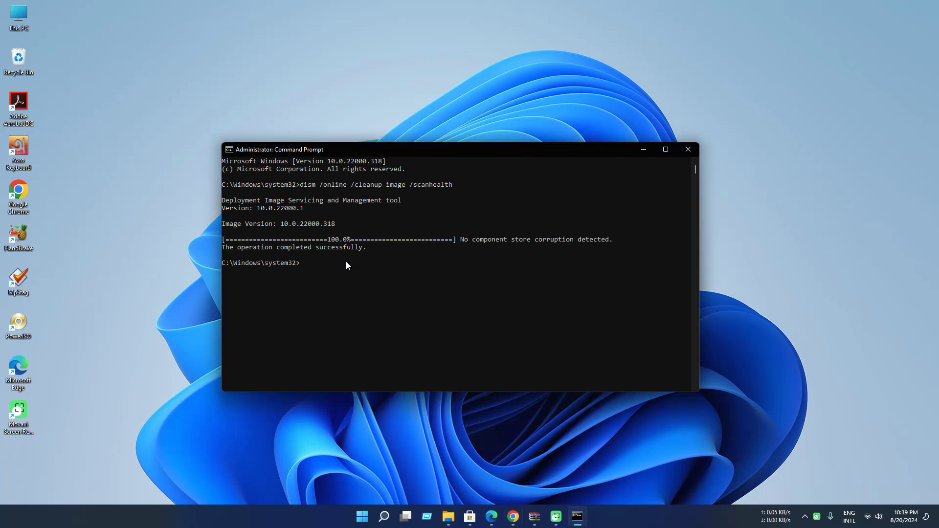
{"action": "right_click", "coordinate": [345, 261]}
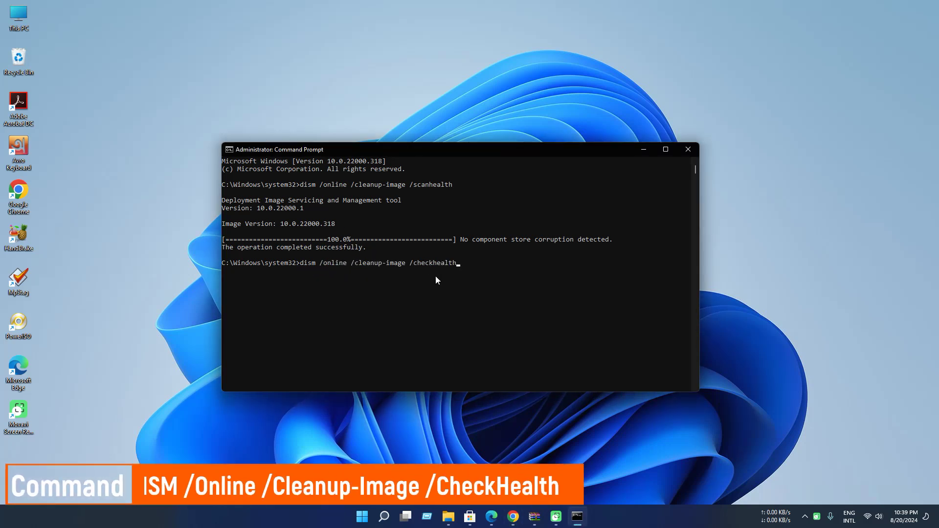
{"action": "key", "text": "Return"}
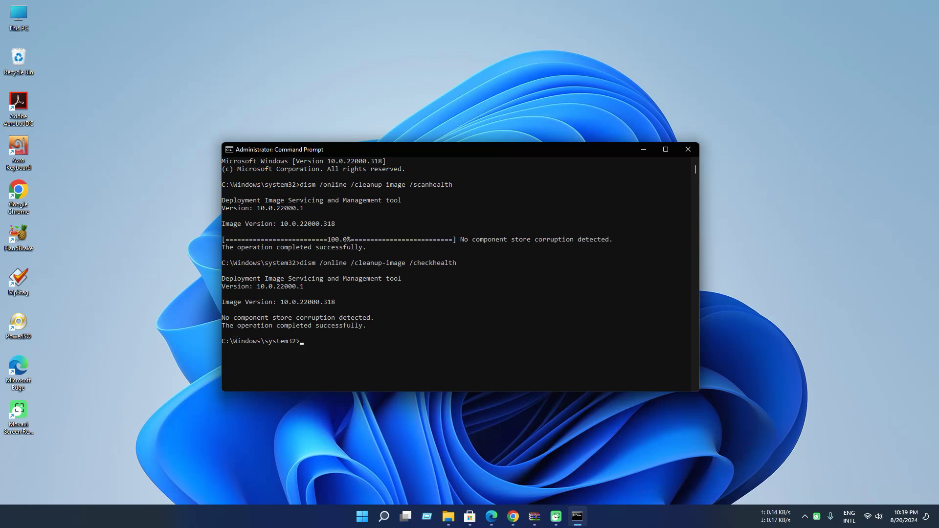
{"action": "left_click", "coordinate": [513, 516]}
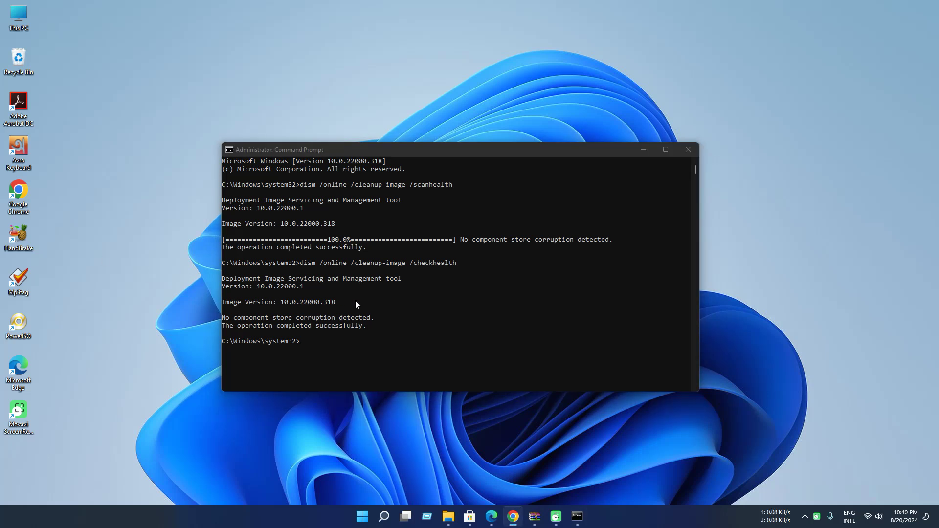
{"action": "left_click", "coordinate": [376, 309]}
{"action": "right_click", "coordinate": [376, 309]}
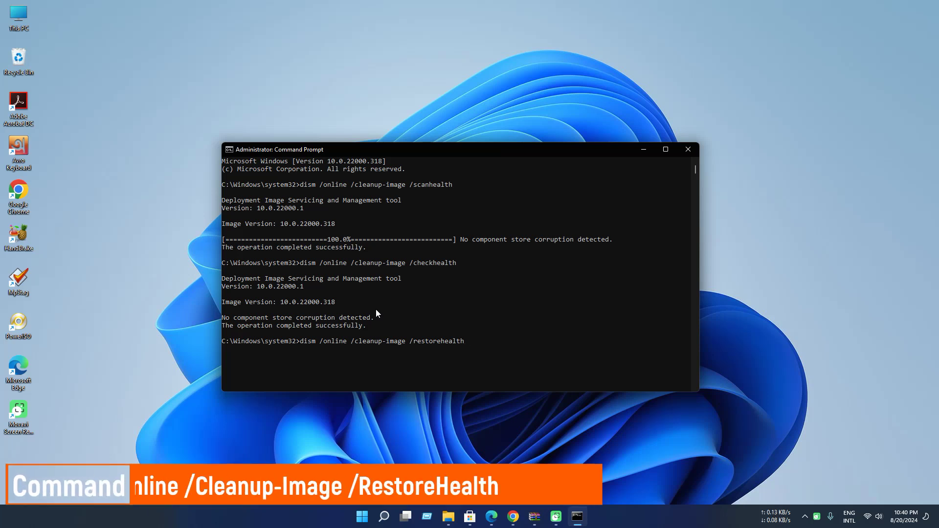
{"action": "key", "text": "Return"}
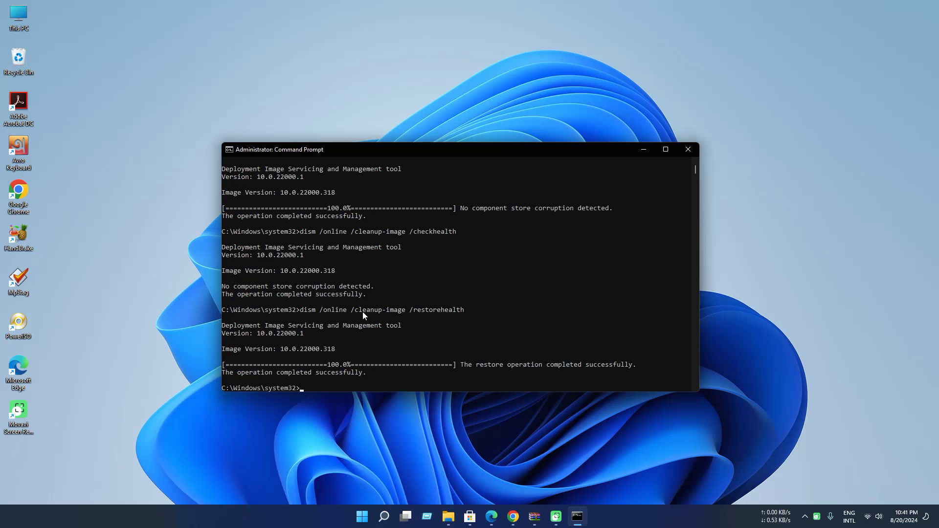
Step: Run sfc /scannow, note the pending-restart repair message, and close Command Prompt
{"action": "left_click_drag", "start_coordinate": [354, 151], "coordinate": [350, 122]}
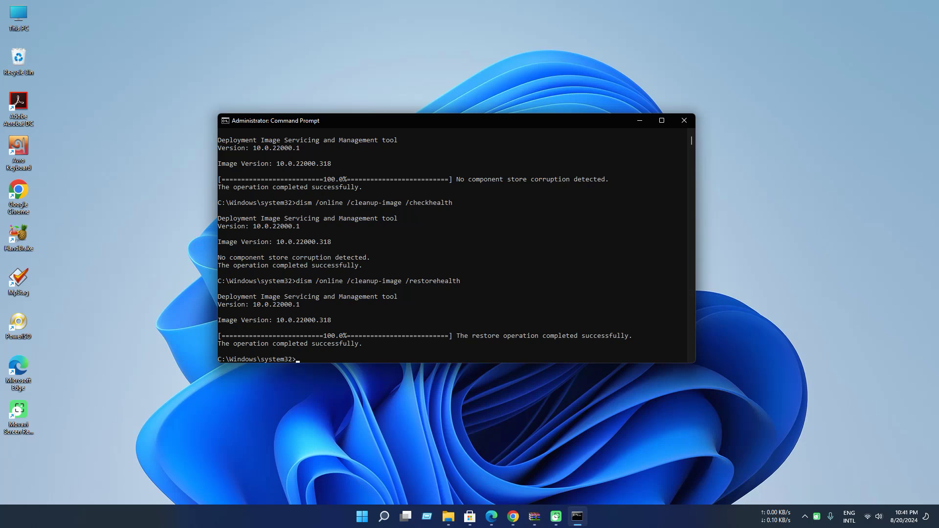
{"action": "key", "text": "super+4"}
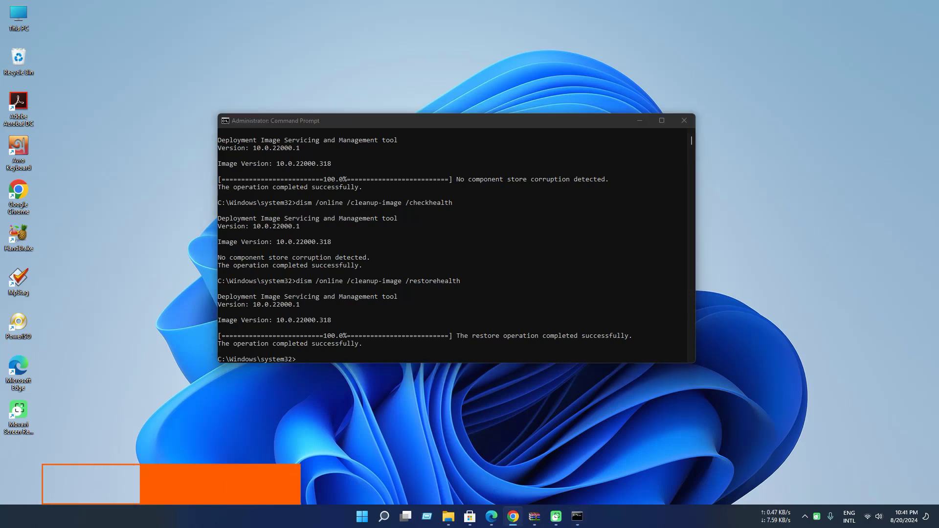
{"action": "left_click", "coordinate": [372, 335]}
{"action": "type", "text": "sfc /scannow"}
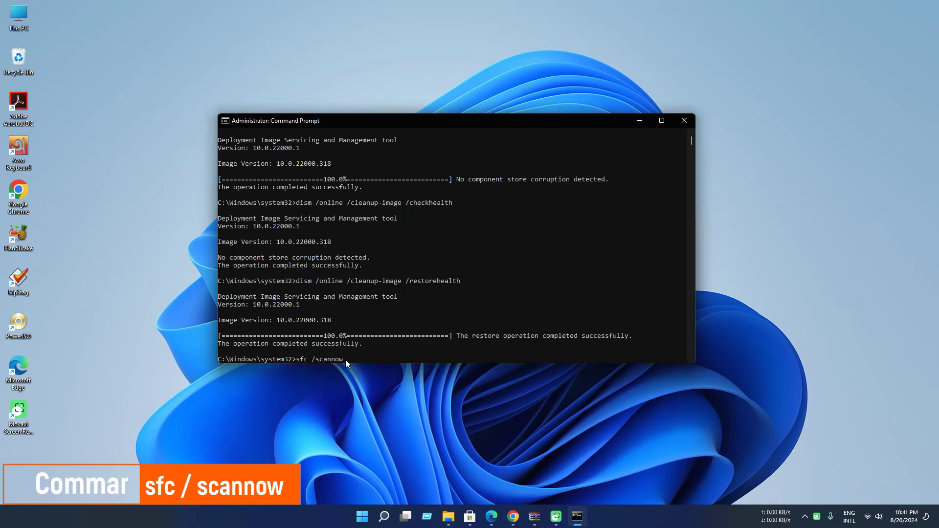
{"action": "key", "text": "Return"}
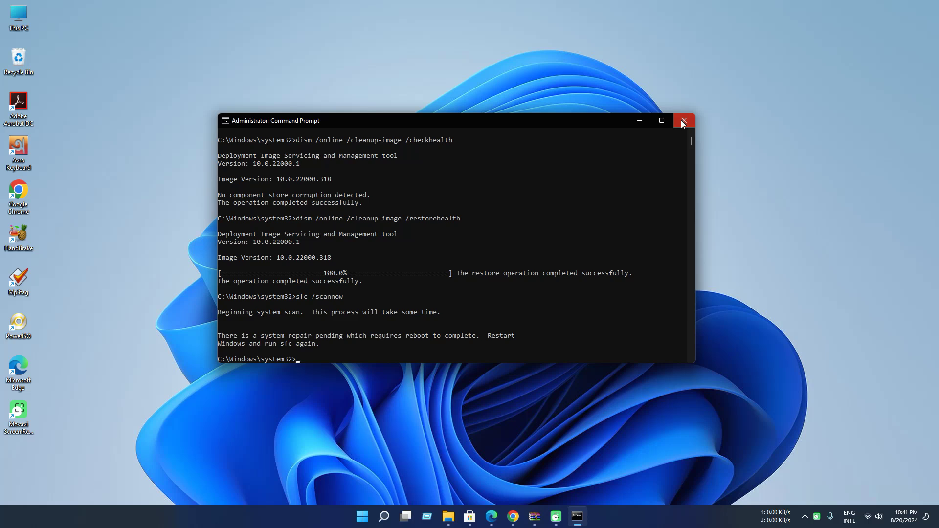
{"action": "left_click", "coordinate": [683, 121]}
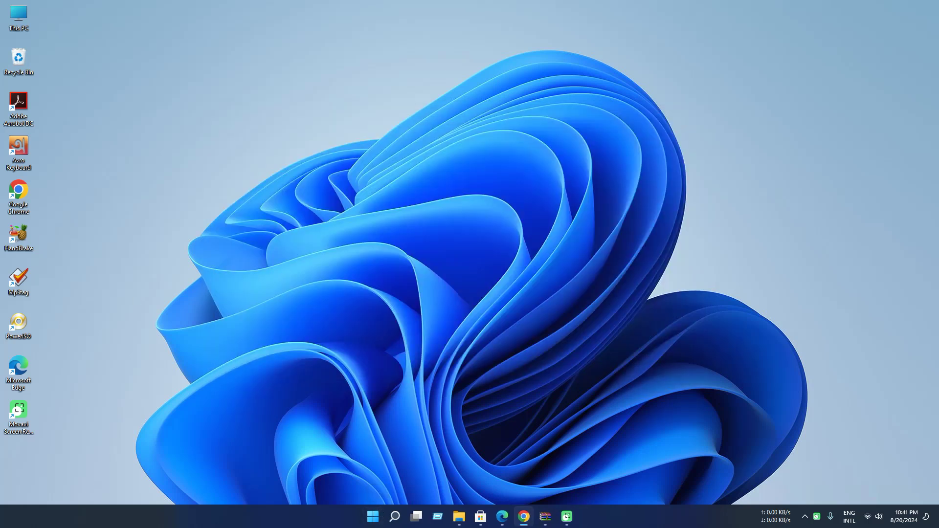
Step: Open dotNetFx35_WIN_10_x86_x64.zip in WinRAR and run its installer with administrator approval
{"action": "left_click_drag", "start_coordinate": [377, 192], "coordinate": [384, 216]}
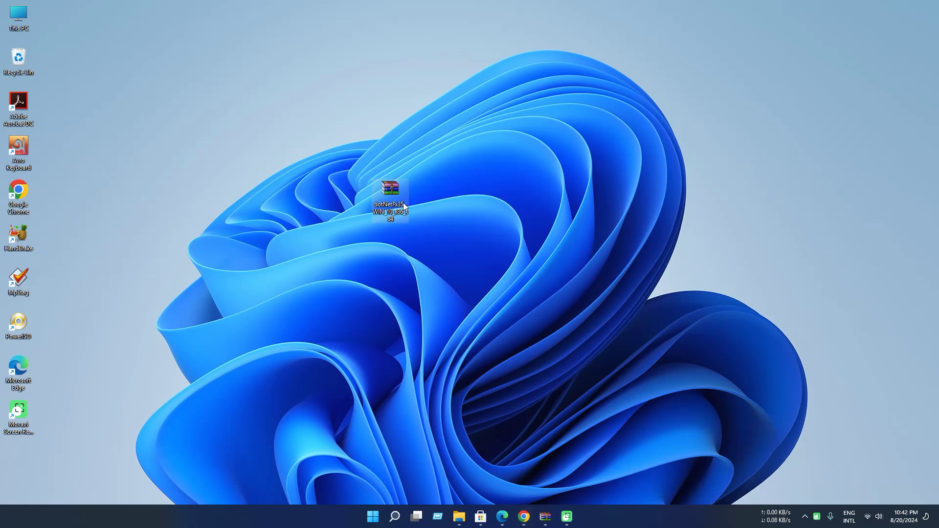
{"action": "double_click", "coordinate": [392, 212]}
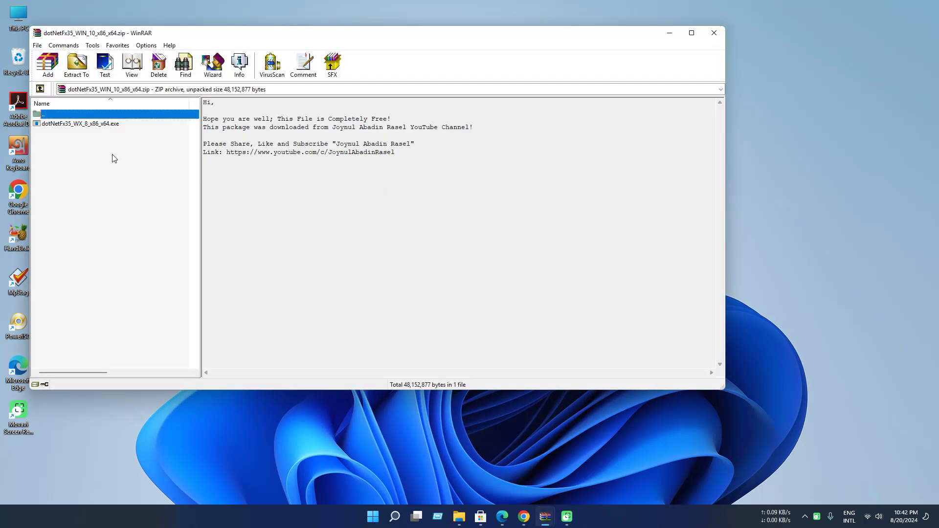
{"action": "double_click", "coordinate": [81, 125]}
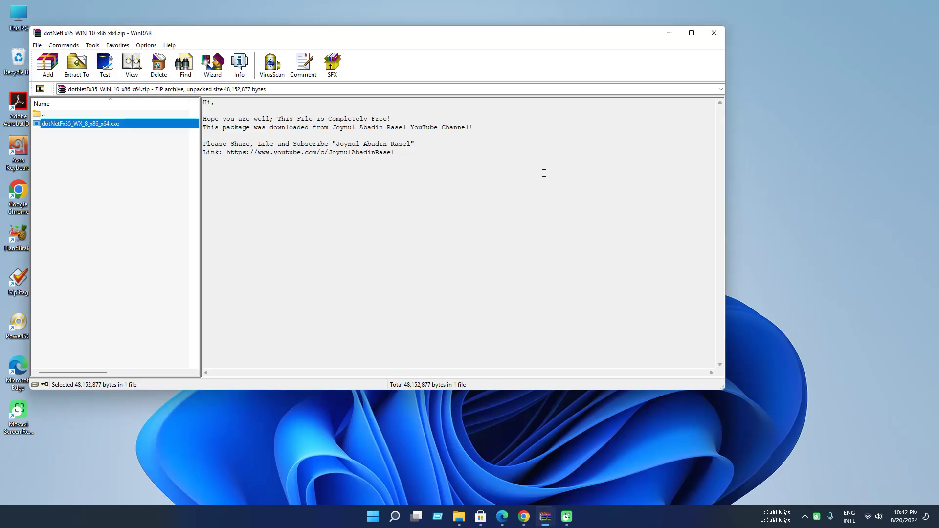
{"action": "left_click", "coordinate": [664, 32]}
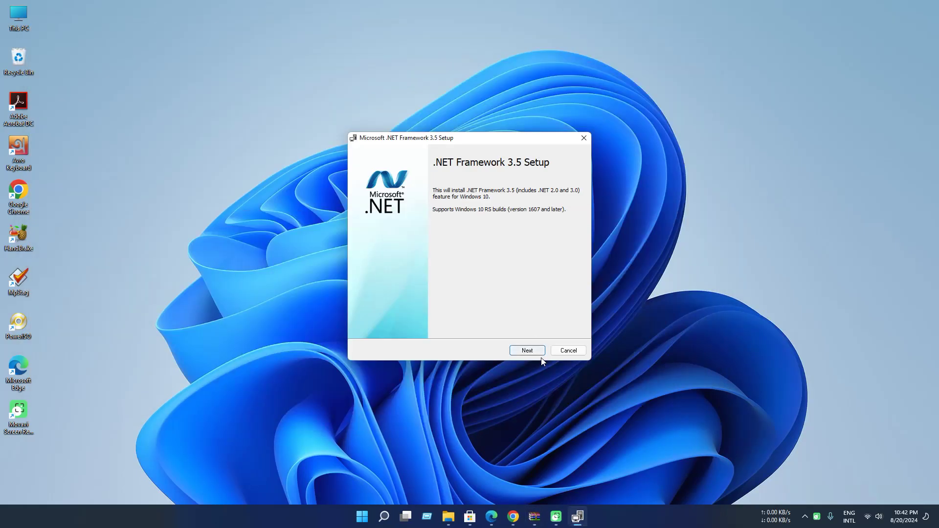
Step: Start the offline install, copy the DISM log path after the 0x8000ffff failure, and exit
{"action": "left_click", "coordinate": [532, 350]}
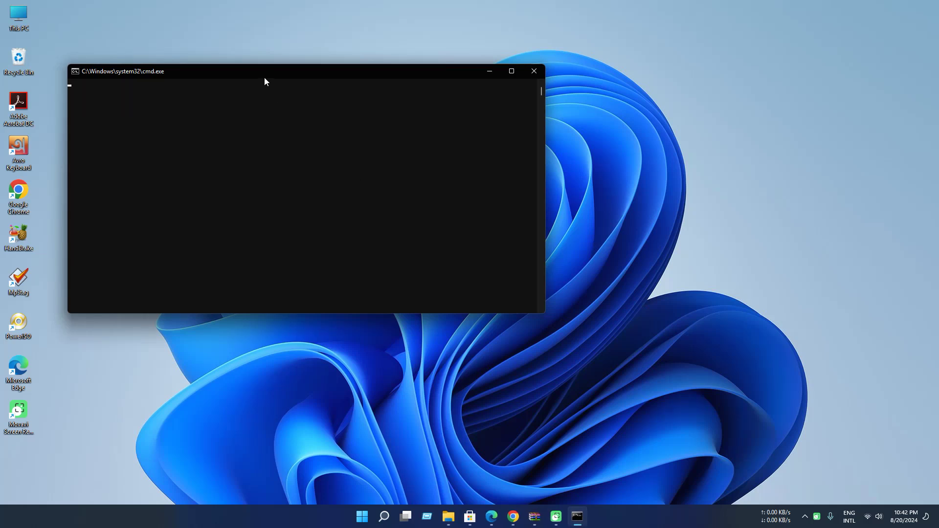
{"action": "left_click_drag", "start_coordinate": [263, 74], "coordinate": [387, 132]}
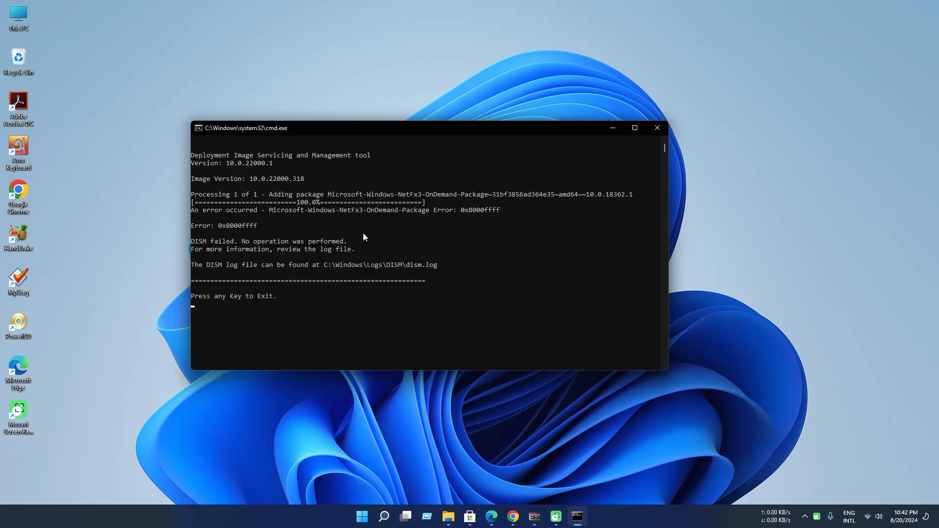
{"action": "left_click_drag", "start_coordinate": [291, 129], "coordinate": [300, 126]}
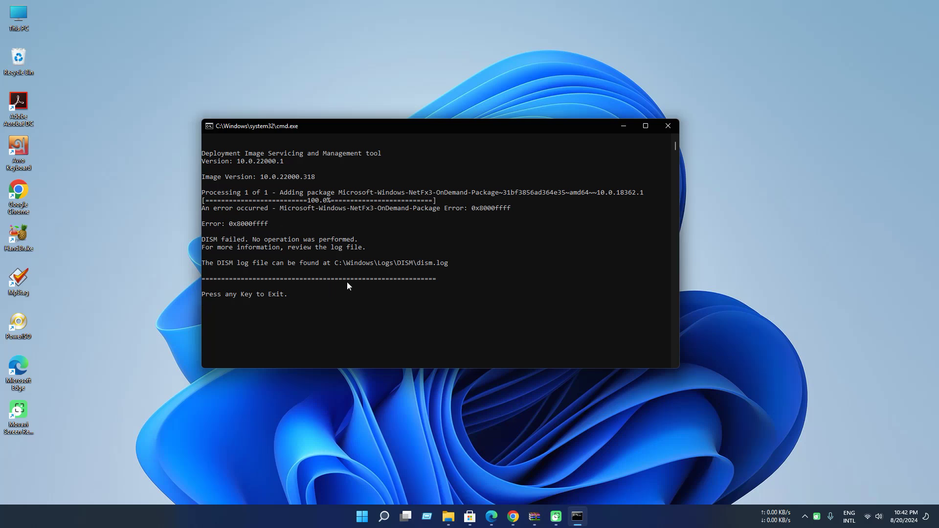
{"action": "left_click_drag", "start_coordinate": [336, 263], "coordinate": [352, 263]}
{"action": "right_click", "coordinate": [396, 265]}
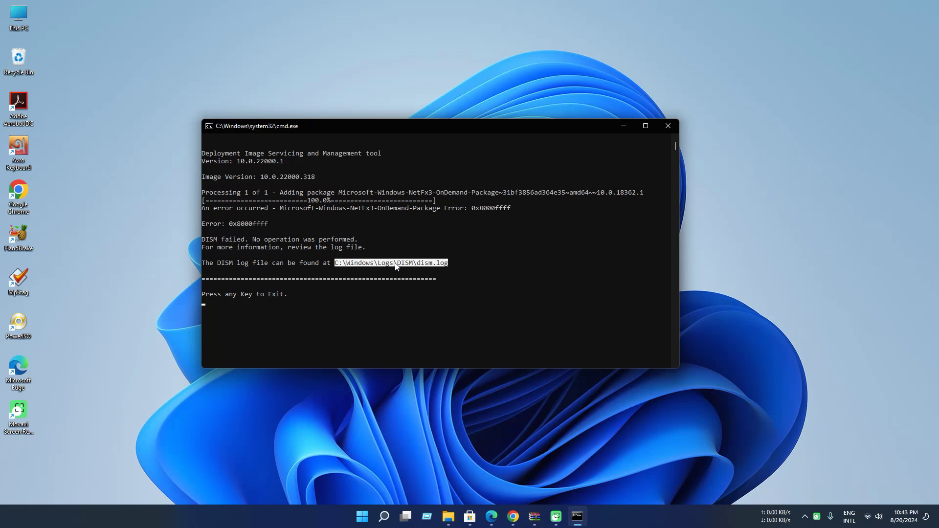
{"action": "key", "text": "Return"}
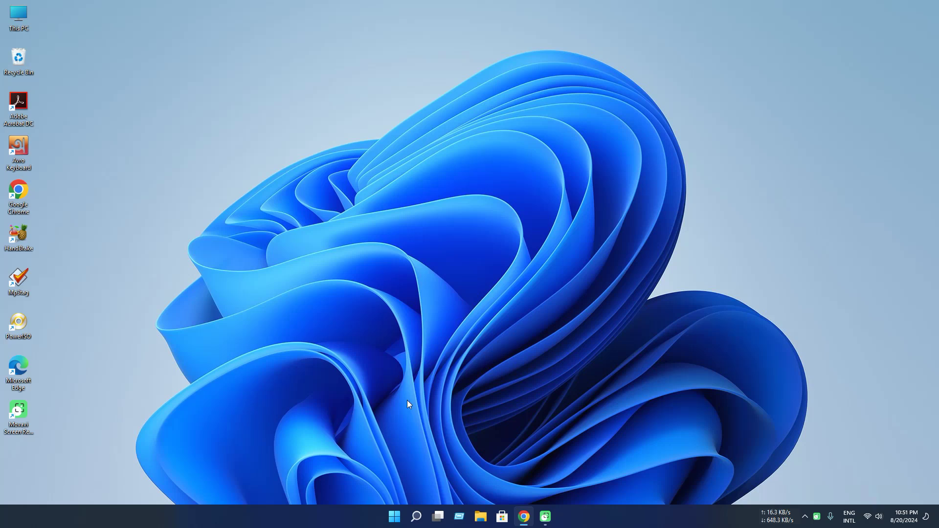
Step: Search 'local g' and open Edit group policy
{"action": "left_click", "coordinate": [417, 517]}
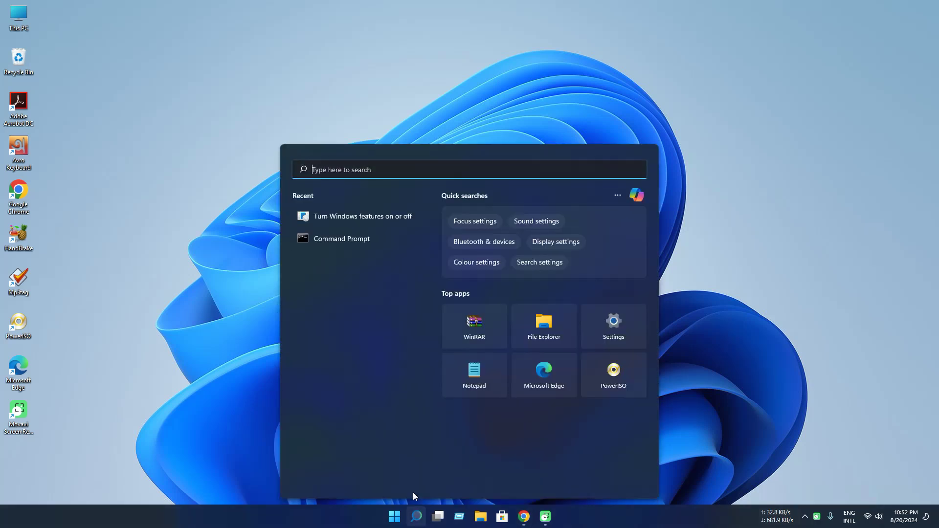
{"action": "type", "text": "lo"}
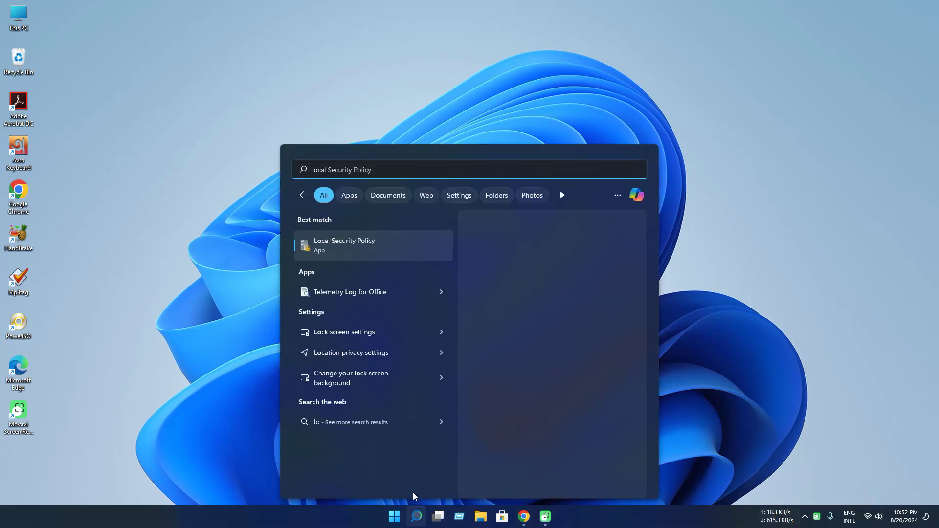
{"action": "type", "text": "cal"}
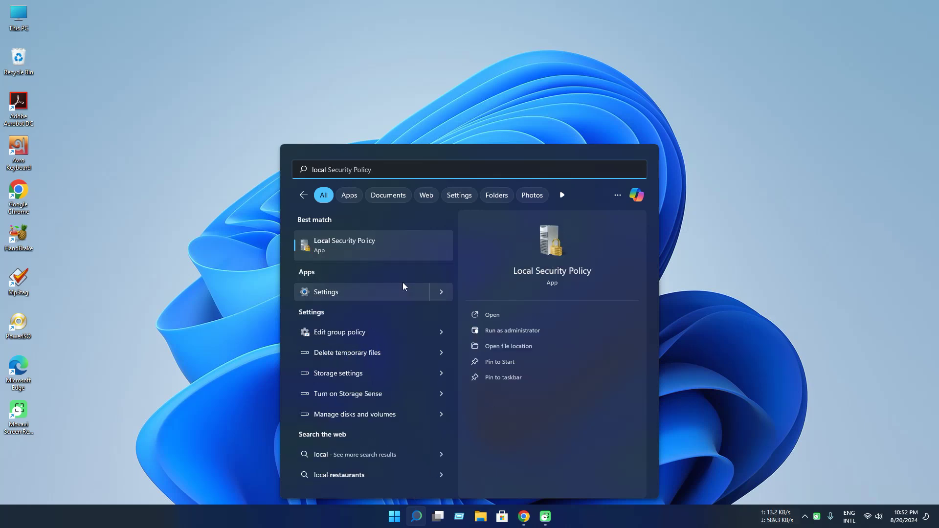
{"action": "type", "text": " gr"}
{"action": "left_click", "coordinate": [355, 251]}
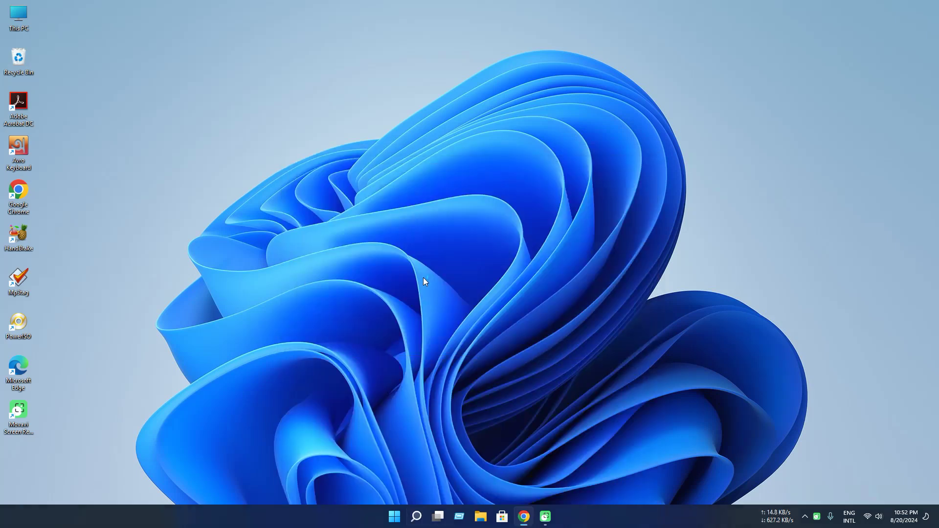
{"action": "left_click_drag", "start_coordinate": [222, 84], "coordinate": [356, 110]}
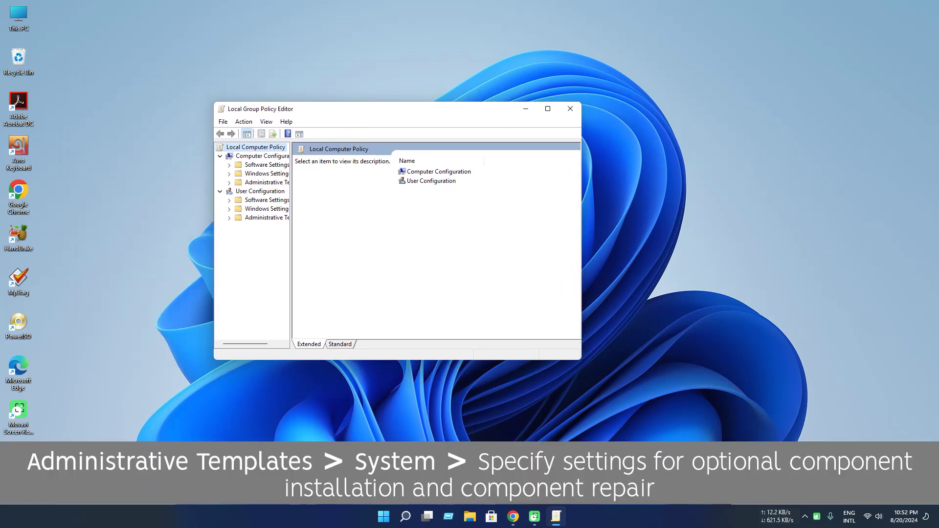
Step: Navigate to Computer Configuration > Administrative Templates > System and select the component repair policy
{"action": "left_click_drag", "start_coordinate": [291, 189], "coordinate": [327, 189]}
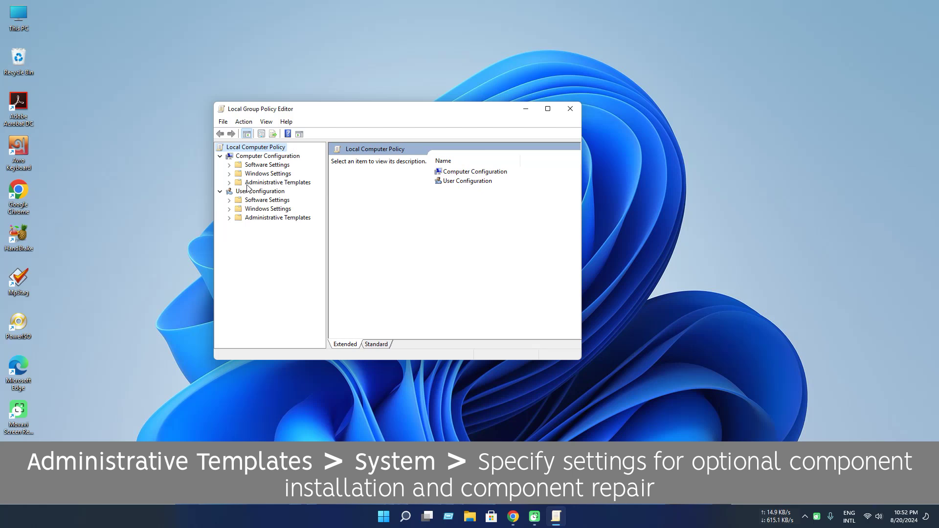
{"action": "left_click", "coordinate": [229, 183]}
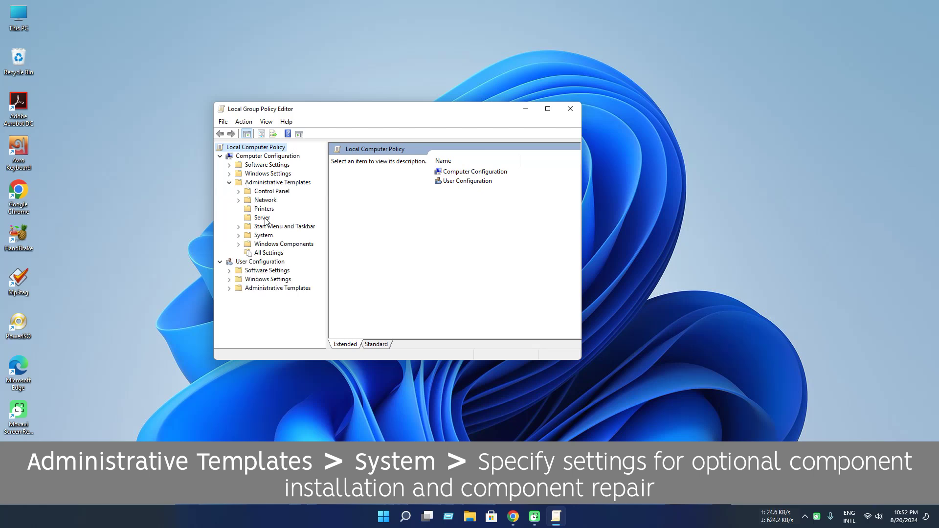
{"action": "left_click", "coordinate": [239, 236]}
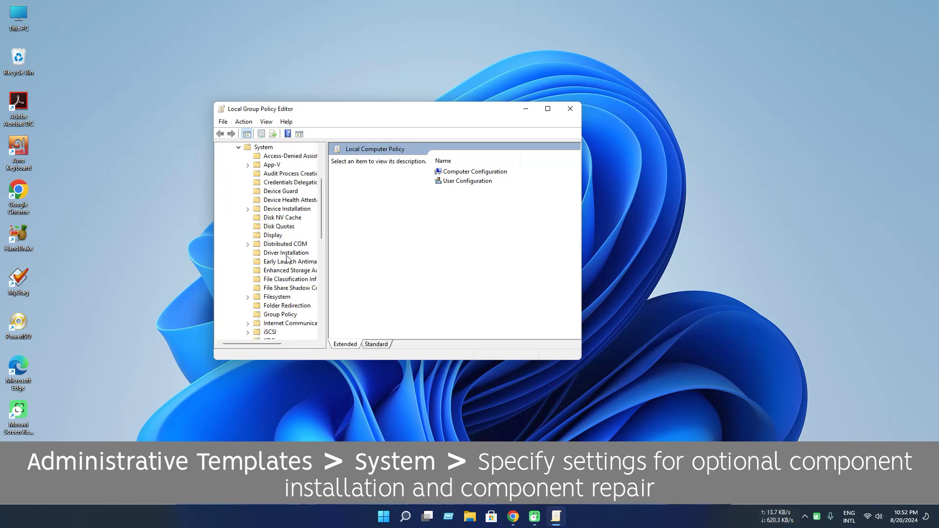
{"action": "scroll", "coordinate": [289, 255], "scroll_direction": "up", "scroll_amount": 2}
{"action": "left_click", "coordinate": [272, 201]}
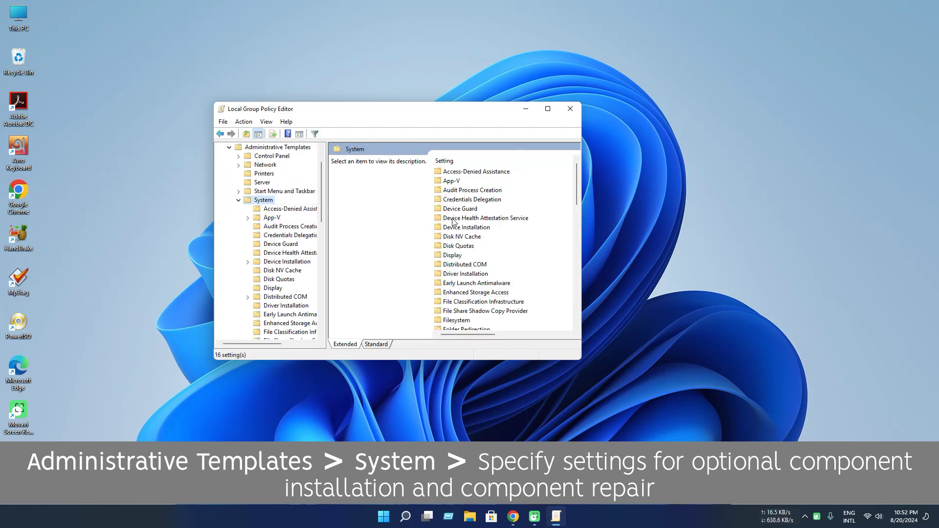
{"action": "scroll", "coordinate": [460, 243], "scroll_direction": "down", "scroll_amount": 2}
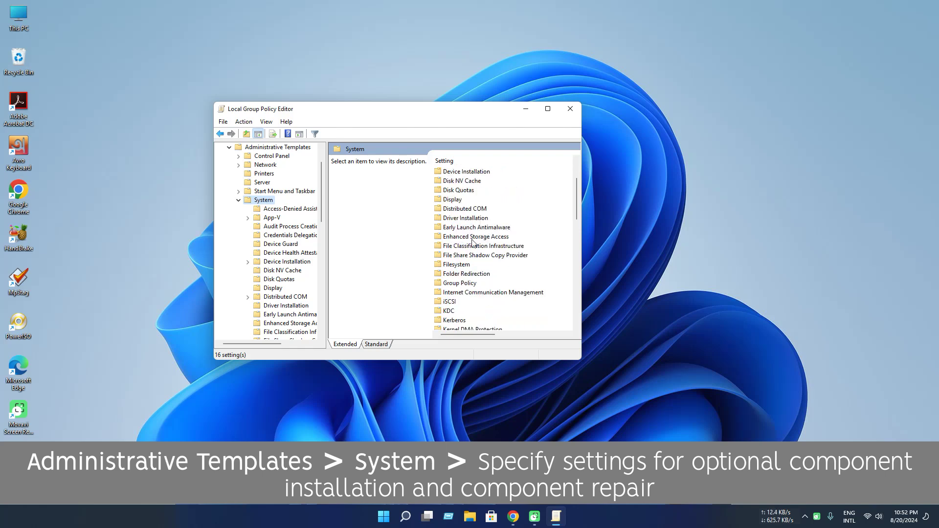
{"action": "scroll", "coordinate": [489, 247], "scroll_direction": "down", "scroll_amount": 13}
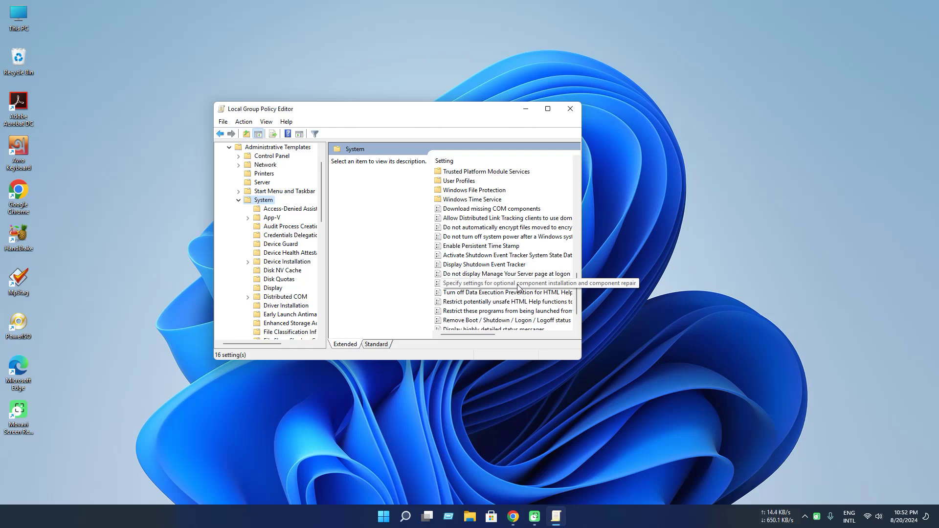
{"action": "left_click", "coordinate": [464, 285]}
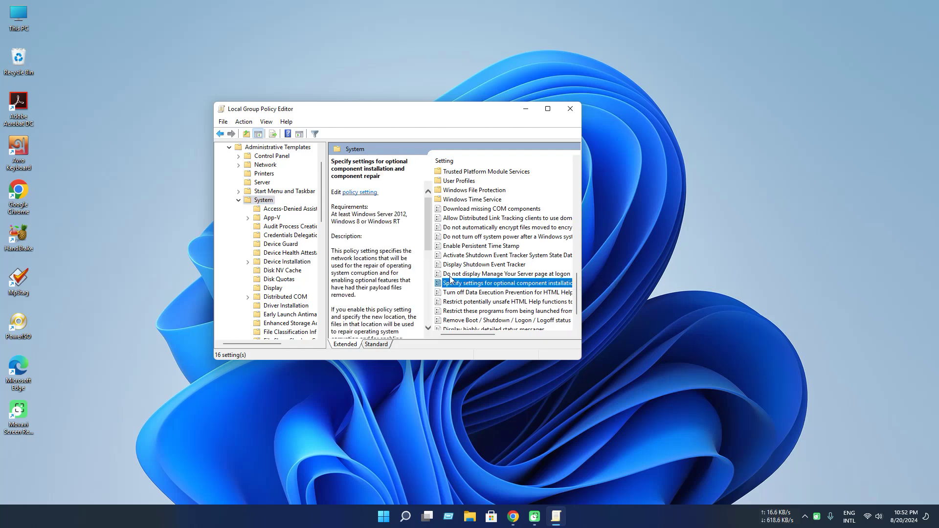
Step: Set 'Specify settings for optional component installation and component repair' to Enabled and close the editor
{"action": "double_click", "coordinate": [460, 285]}
{"action": "left_click_drag", "start_coordinate": [160, 29], "coordinate": [221, 107]}
{"action": "left_click", "coordinate": [83, 153]}
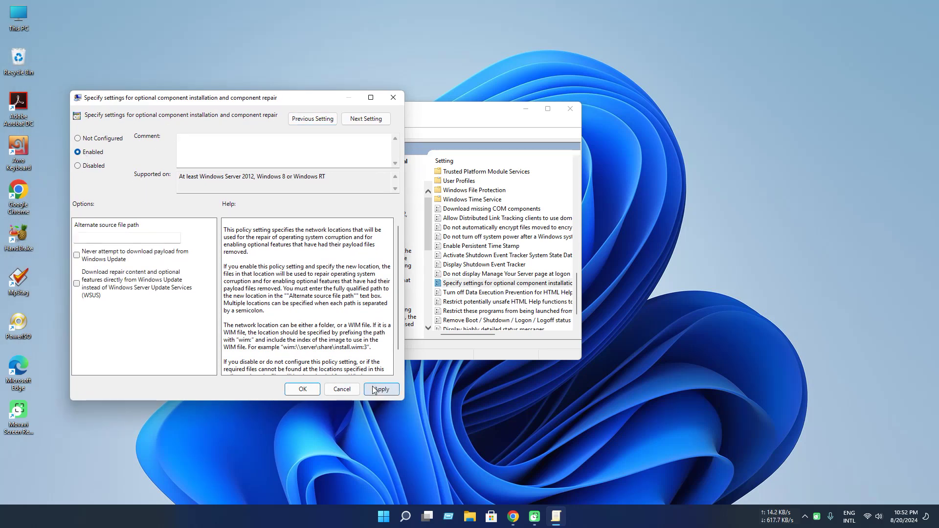
{"action": "left_click", "coordinate": [303, 389]}
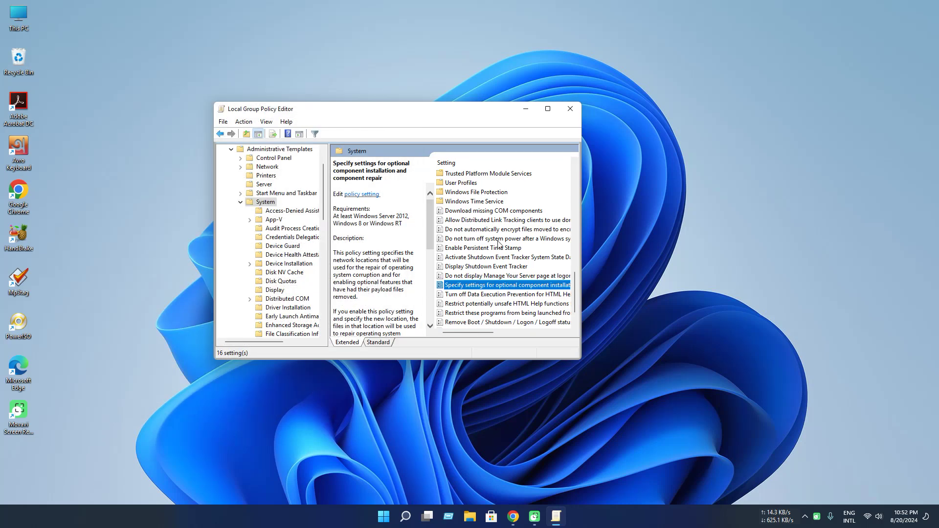
{"action": "left_click", "coordinate": [566, 111]}
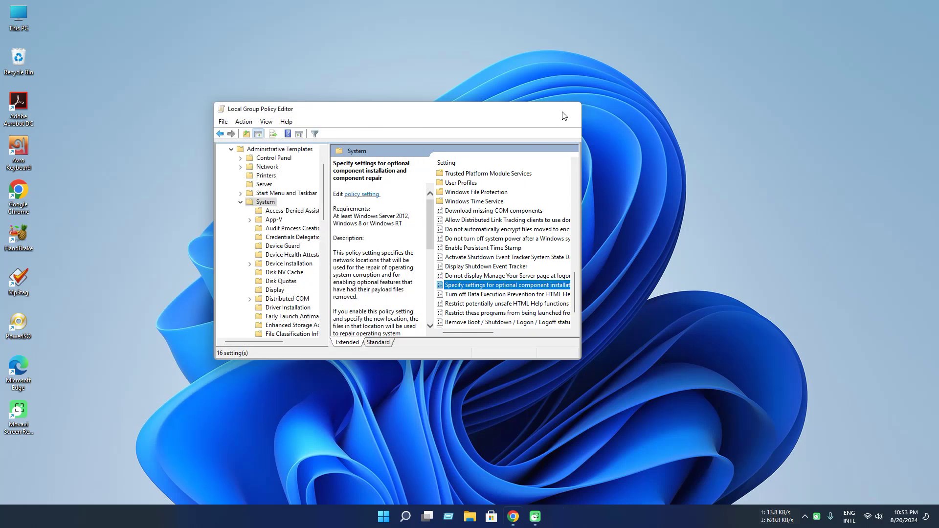
{"action": "left_click", "coordinate": [416, 516]}
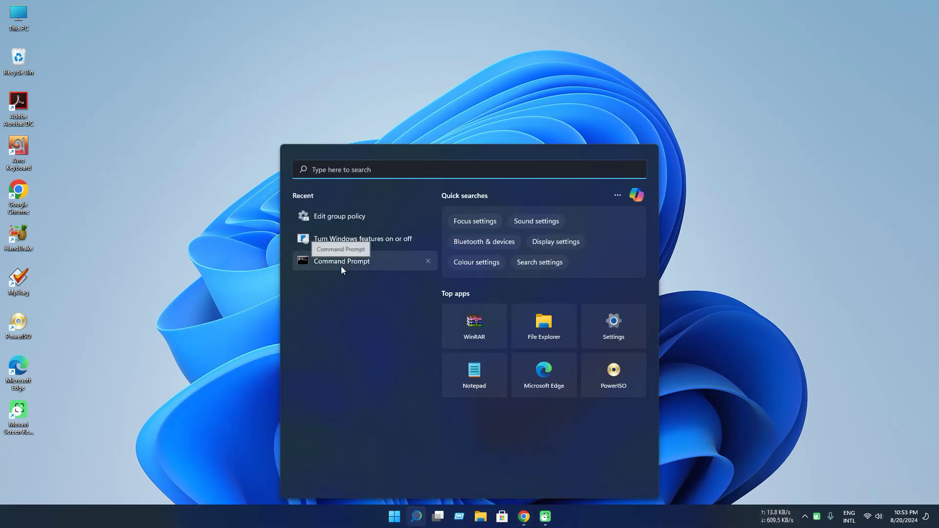
Step: Run gpupdate /force in Command Prompt until both policy updates succeed, then close it
{"action": "left_click", "coordinate": [342, 266]}
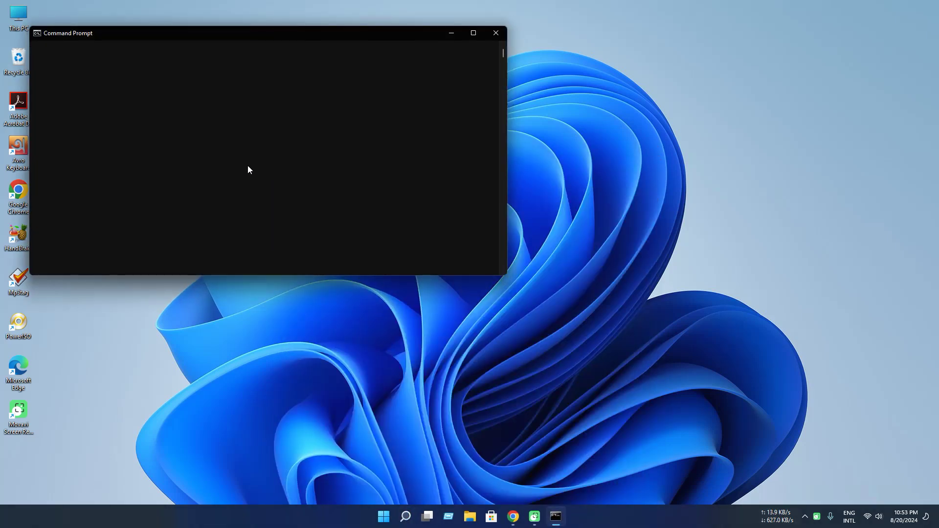
{"action": "left_click_drag", "start_coordinate": [198, 30], "coordinate": [343, 78]}
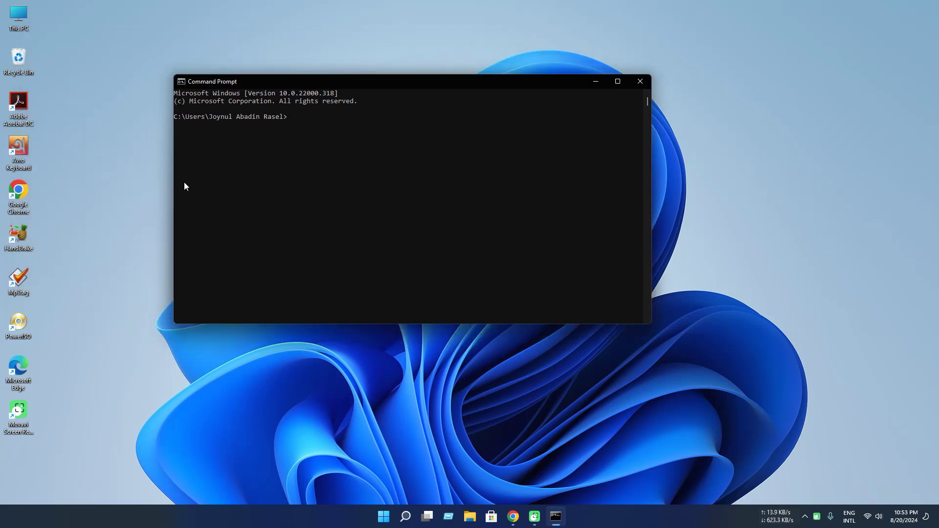
{"action": "key", "text": "super+3"}
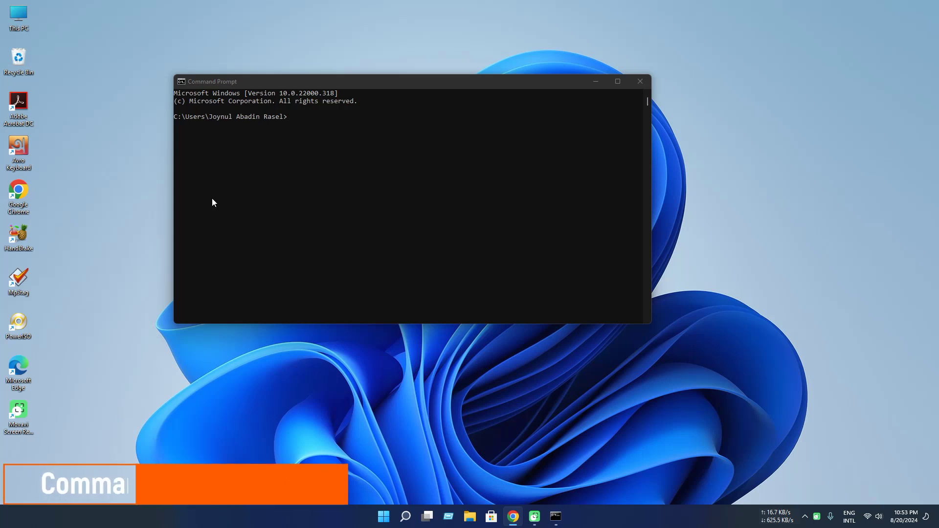
{"action": "left_click", "coordinate": [354, 156]}
{"action": "key", "text": "ctrl+v"}
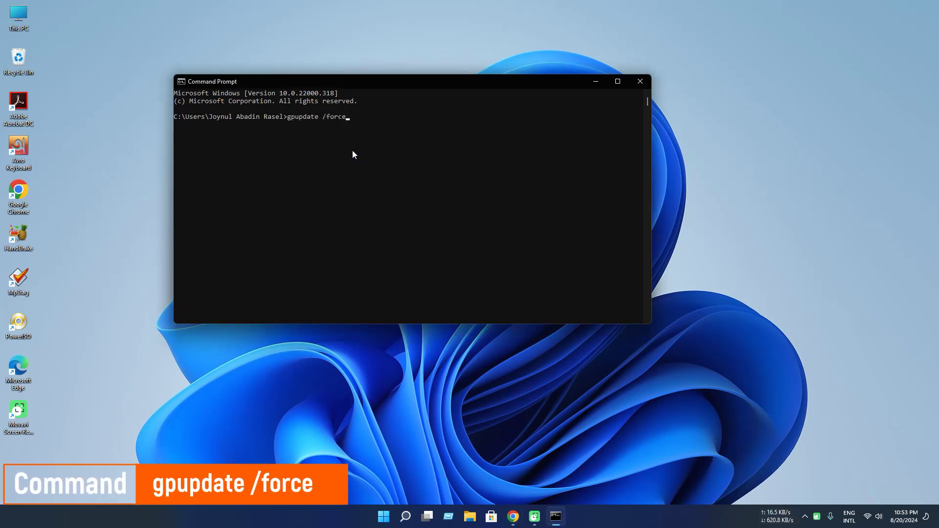
{"action": "key", "text": "Return"}
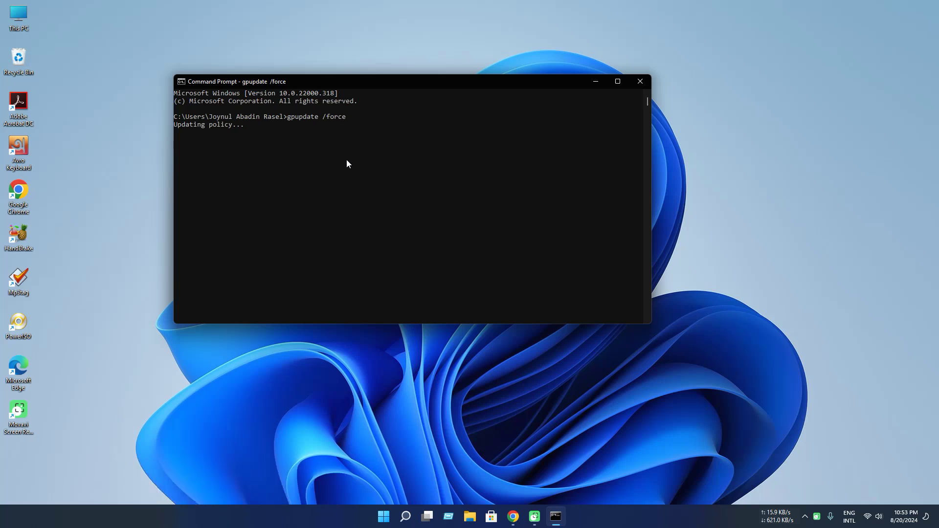
{"action": "key", "text": "Return"}
{"action": "key", "text": "Return"}
{"action": "key", "text": "Return"}
{"action": "key", "text": "Return"}
{"action": "left_click", "coordinate": [323, 190]}
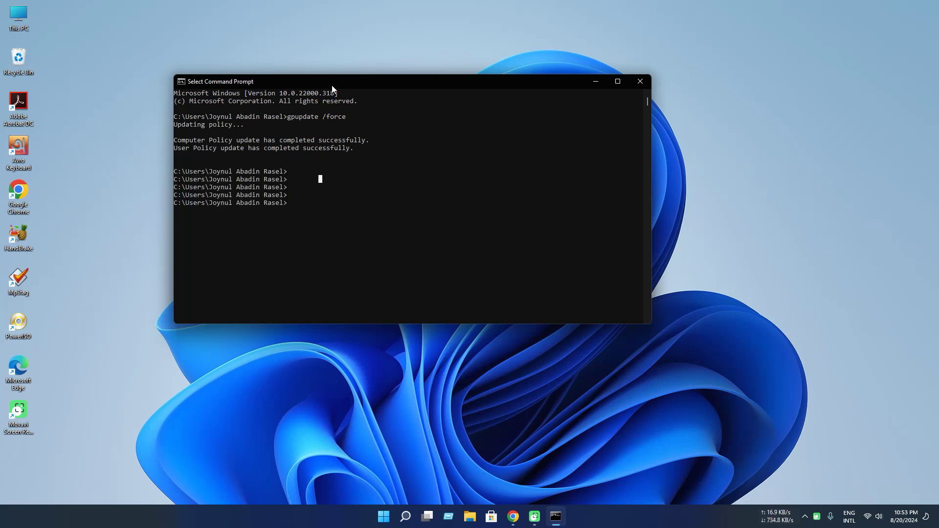
{"action": "left_click_drag", "start_coordinate": [333, 83], "coordinate": [336, 95]}
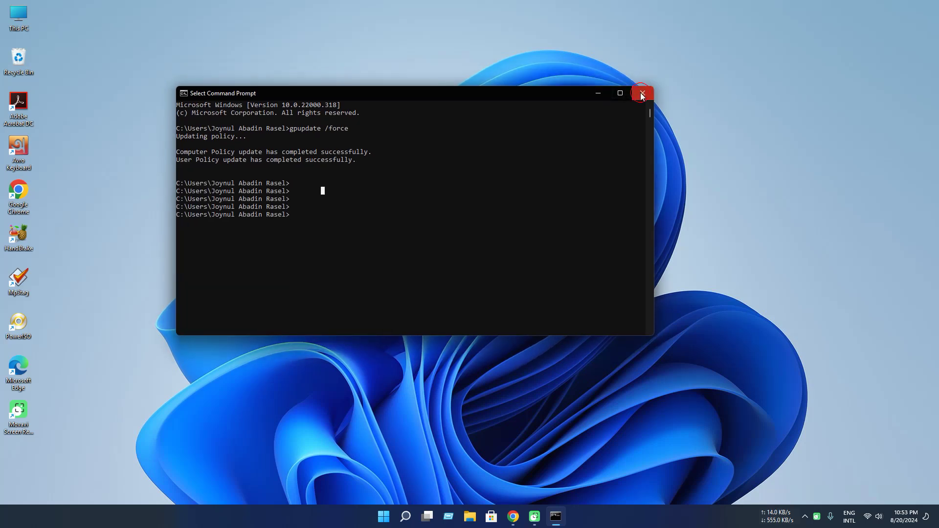
{"action": "left_click", "coordinate": [643, 94]}
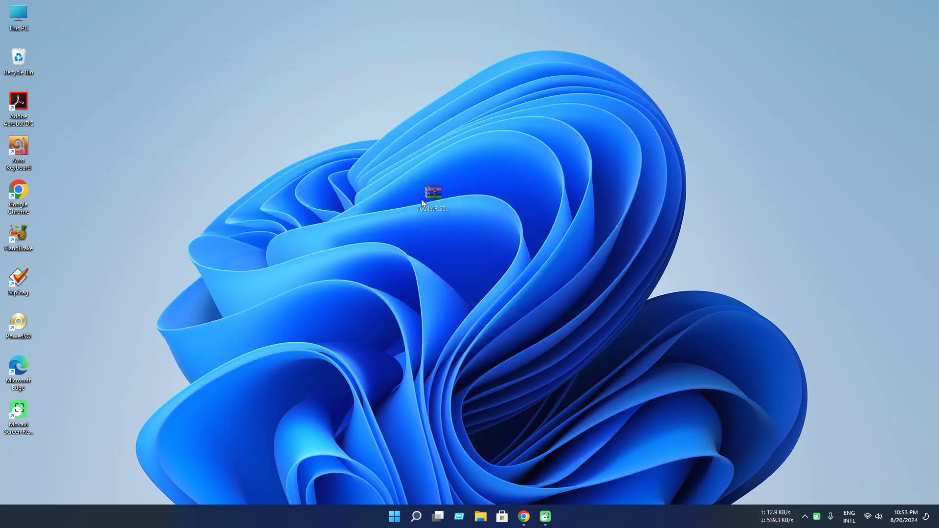
Step: Launch dotNetFx35_WX_8_x86_x64.exe from the dotNetFx35_WIN_10_x86_x64.zip archive and start the installation
{"action": "double_click", "coordinate": [422, 201]}
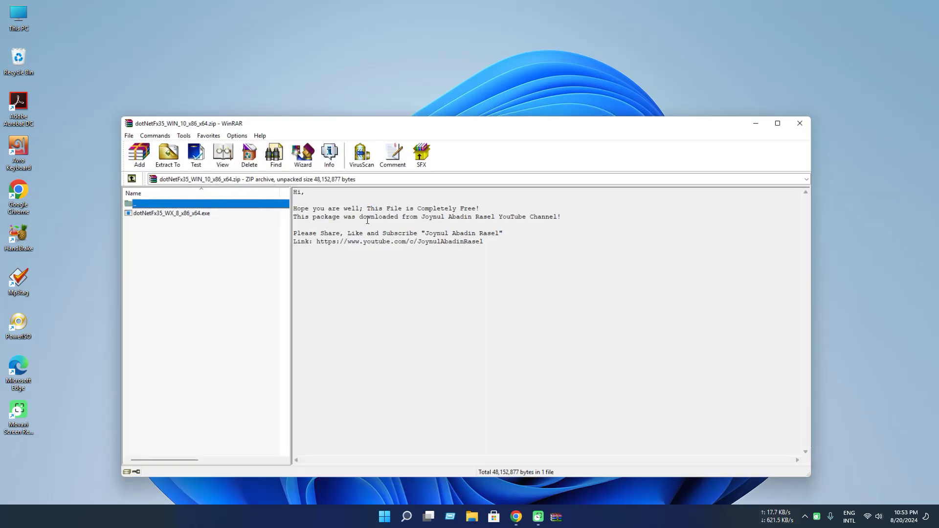
{"action": "double_click", "coordinate": [179, 214]}
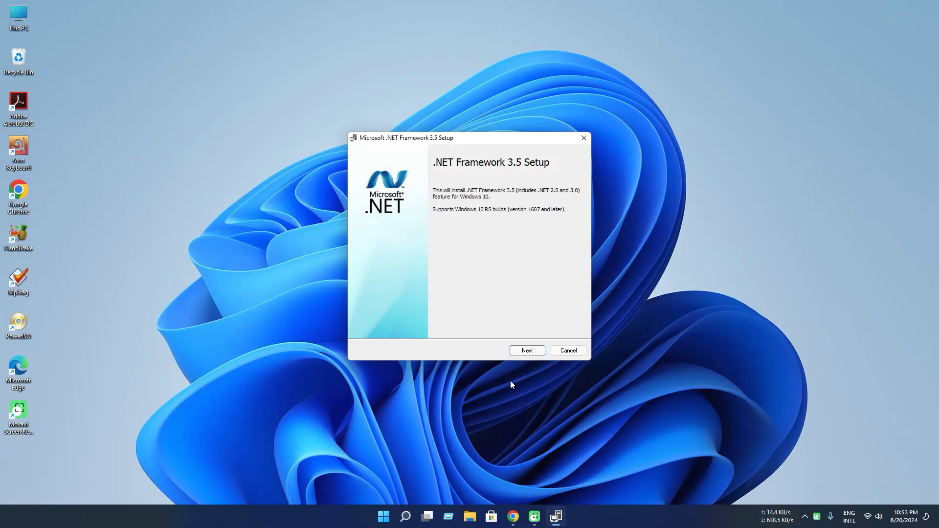
{"action": "left_click", "coordinate": [528, 351]}
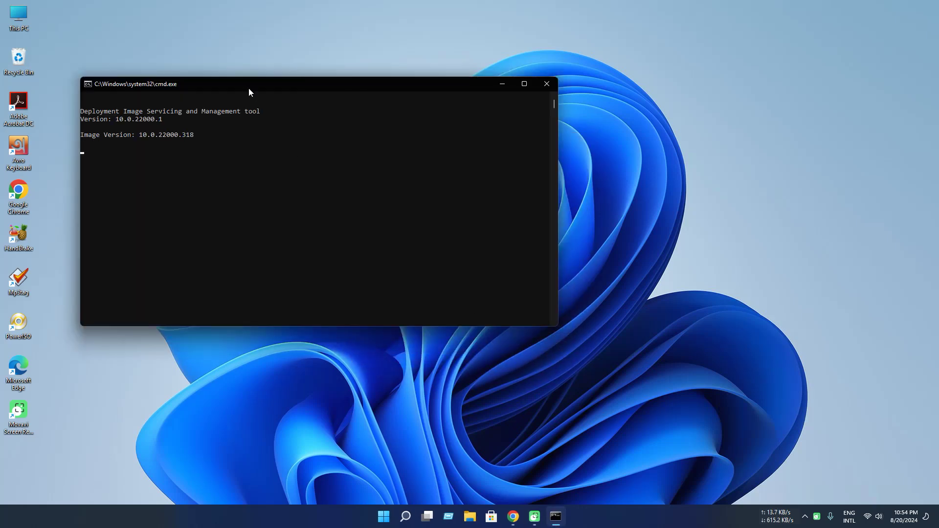
Step: Move the installer console and review its output showing the NetFx3 package added successfully
{"action": "left_click_drag", "start_coordinate": [250, 88], "coordinate": [341, 116]}
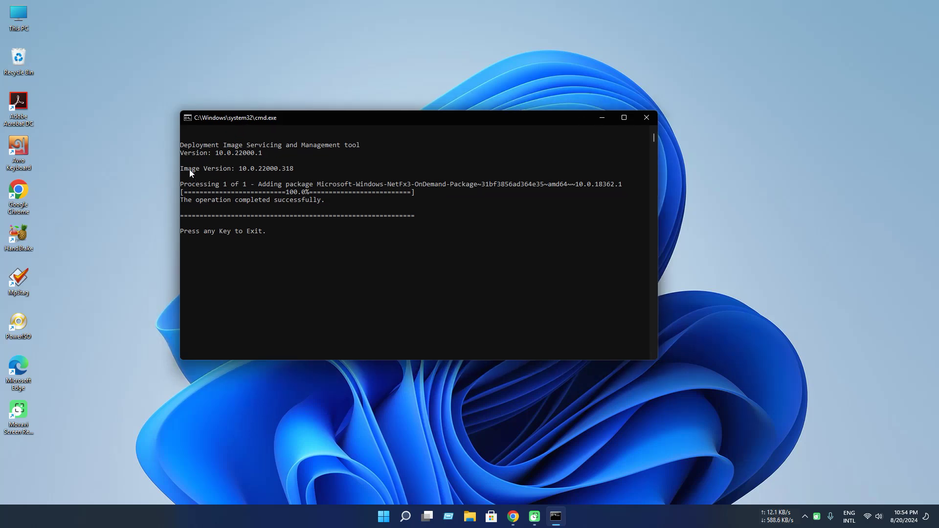
{"action": "left_click", "coordinate": [183, 145]}
{"action": "left_click_drag", "start_coordinate": [183, 146], "coordinate": [244, 240]}
{"action": "left_click", "coordinate": [299, 231]}
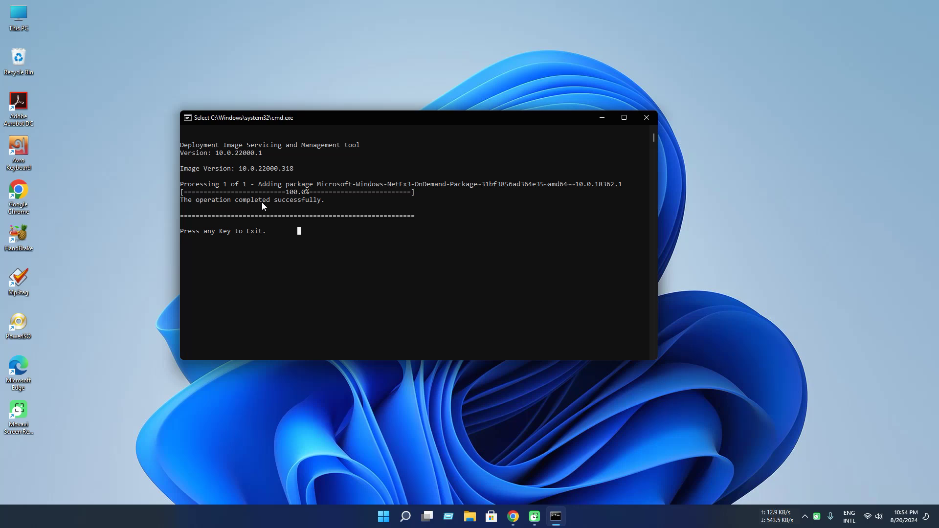
{"action": "left_click", "coordinate": [406, 517]}
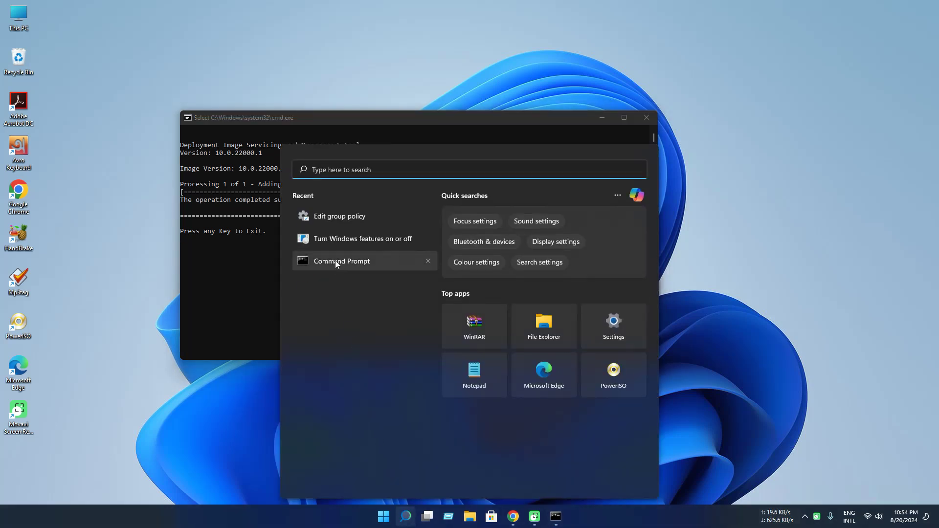
Step: Check that .NET Framework 3.5 is ticked in Windows features, then cancel and close the cmd window
{"action": "left_click", "coordinate": [335, 245]}
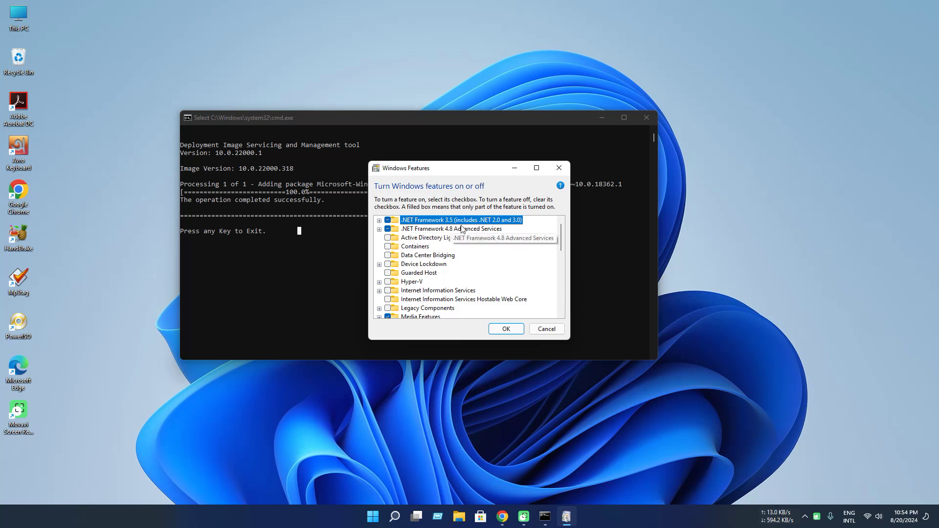
{"action": "left_click", "coordinate": [559, 168]}
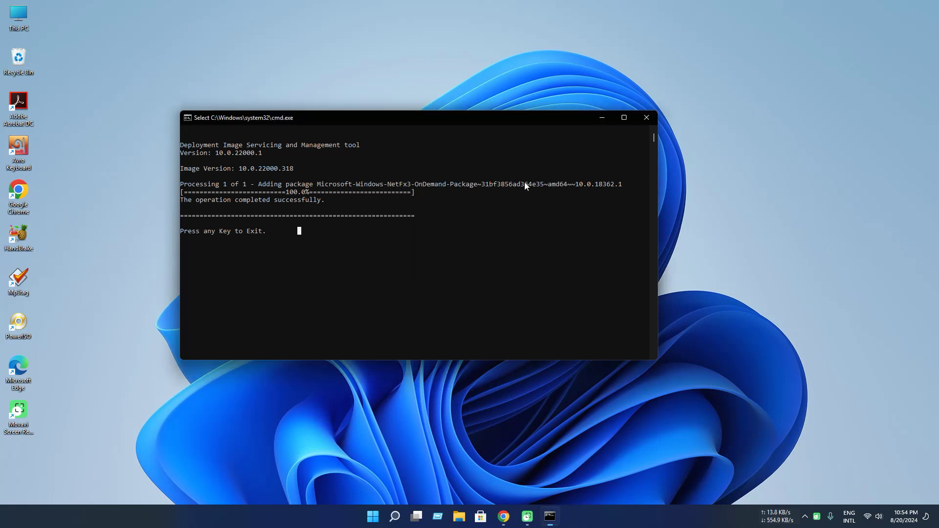
{"action": "left_click", "coordinate": [653, 117]}
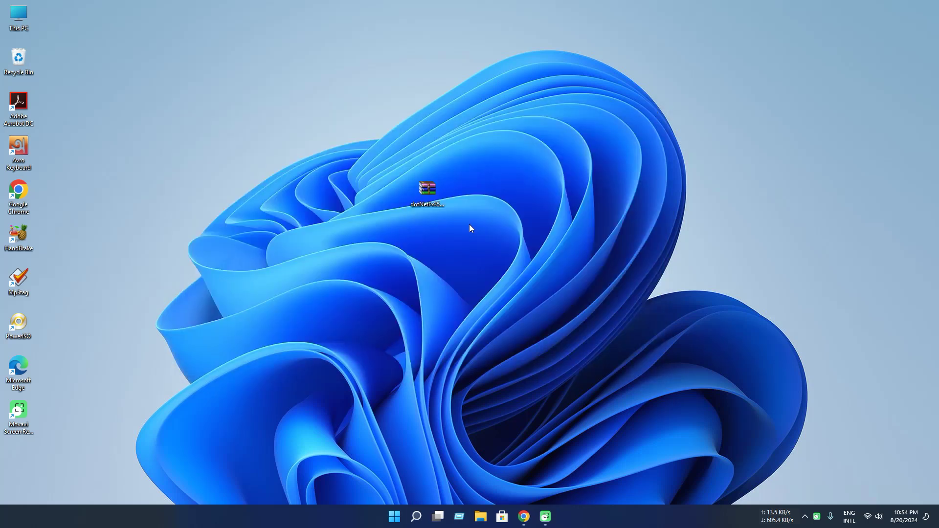